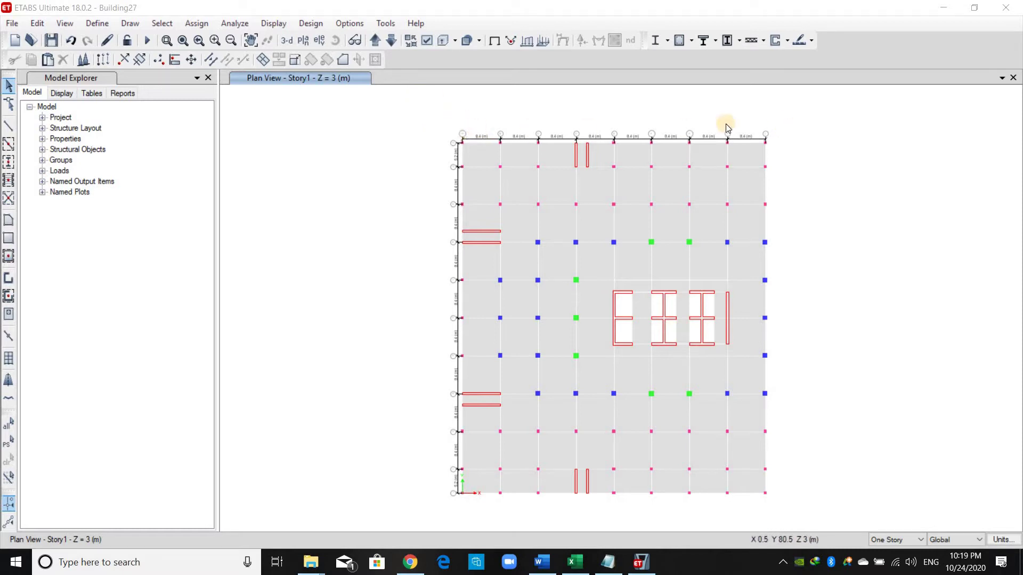
Set Graphics Preferences' minimum graphic font size to 6 points to enlarge the plan's grid labels
click(357, 24)
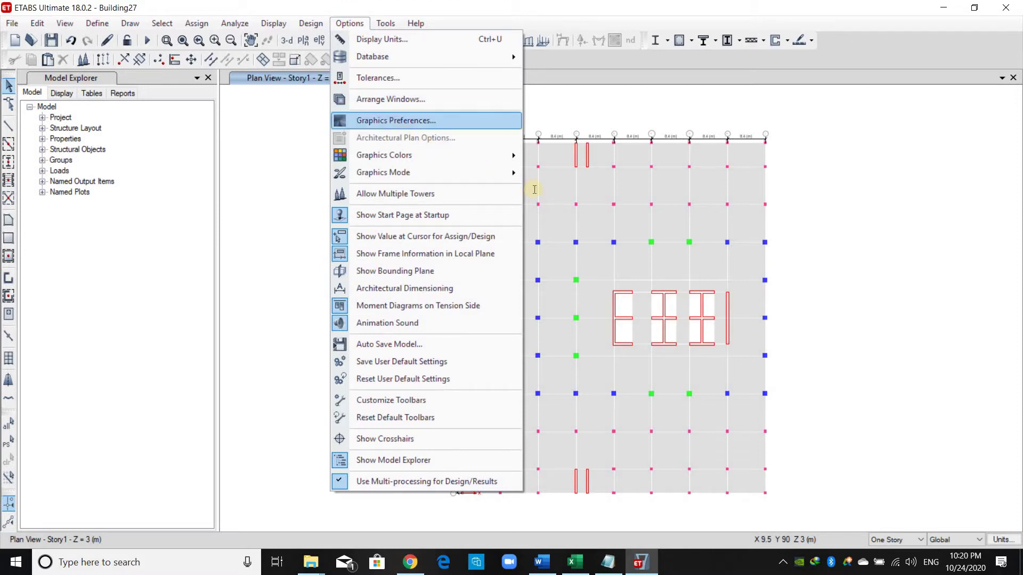
click(381, 121)
key(Tab)
text(3)
key(shift+Home)
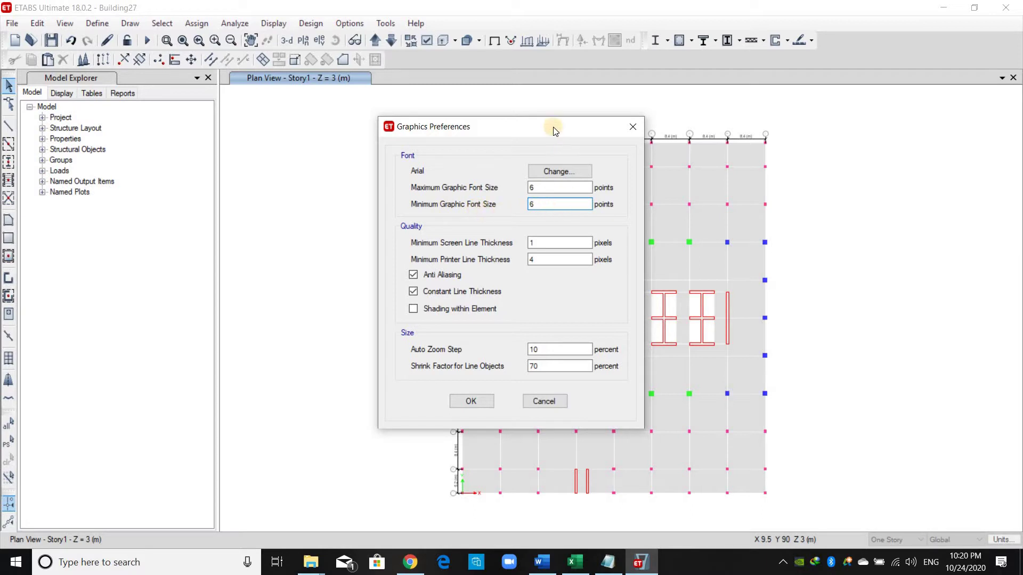
drag(445, 126, 282, 124)
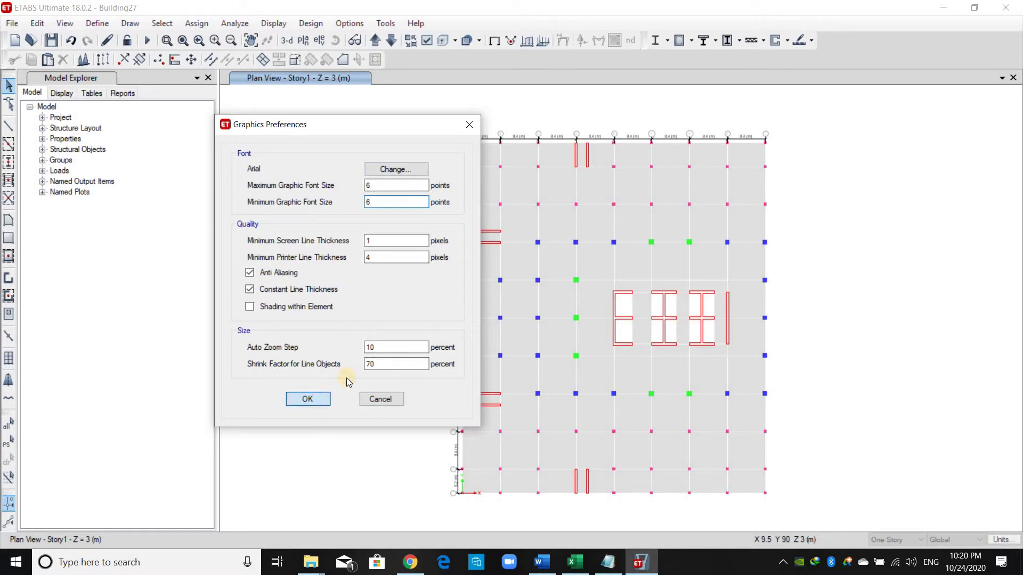
key(Return)
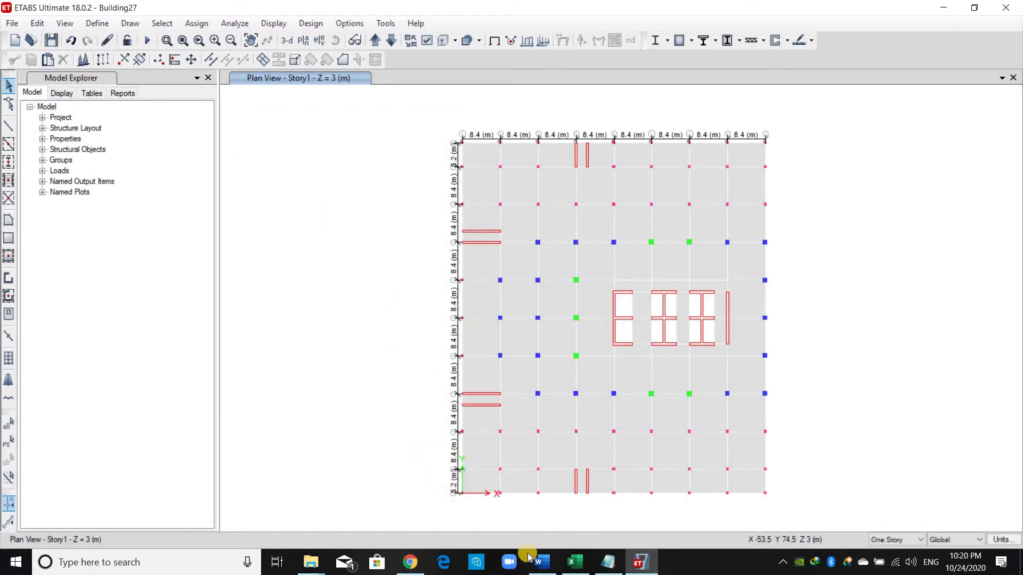
click(541, 561)
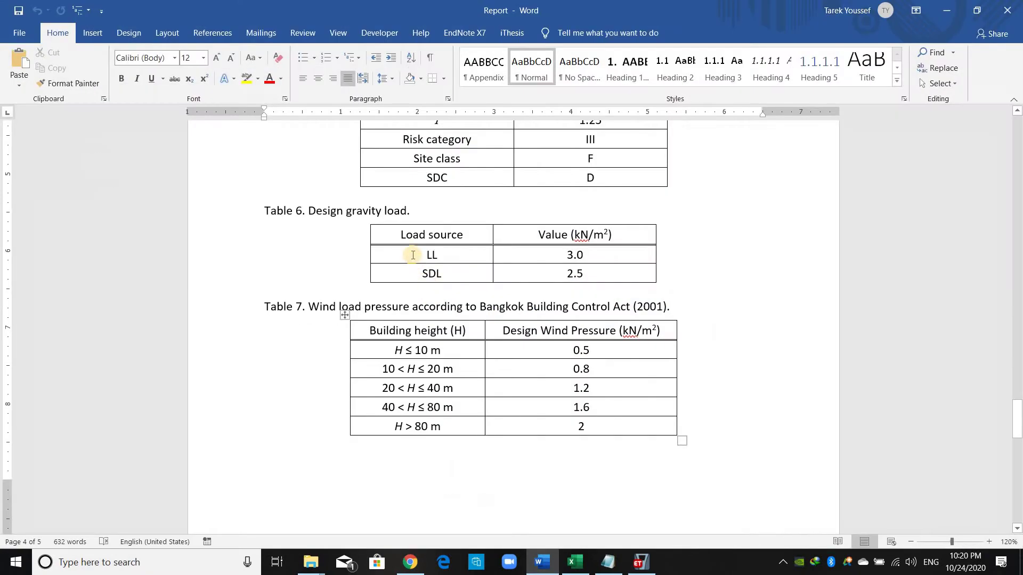
shift+click(606, 254)
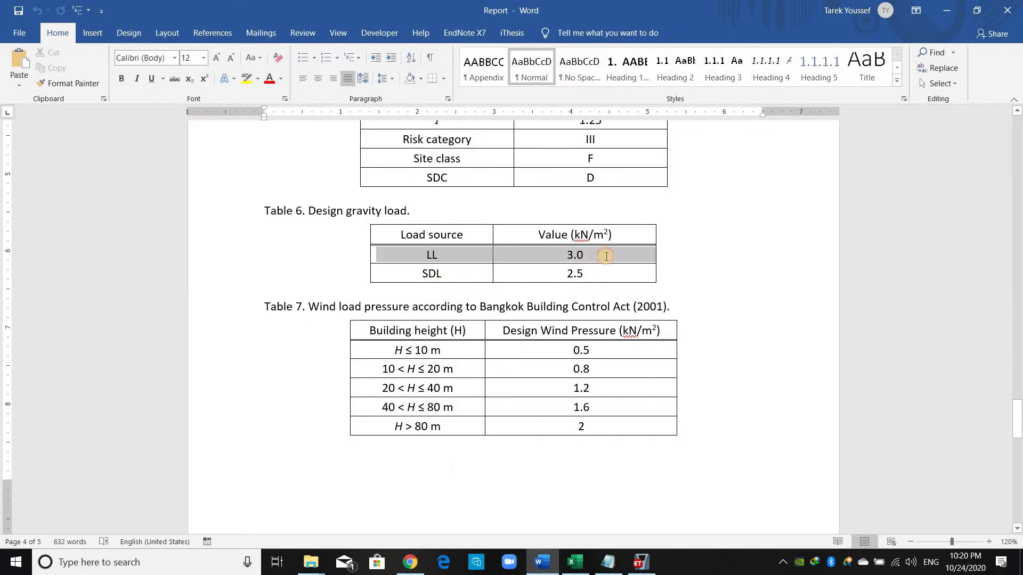
drag(606, 267, 593, 274)
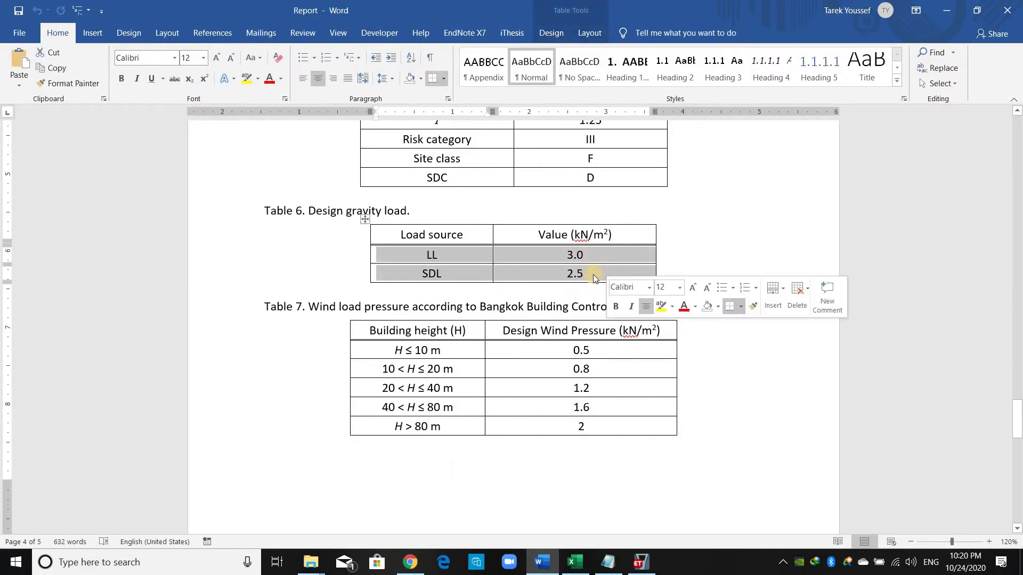
click(554, 281)
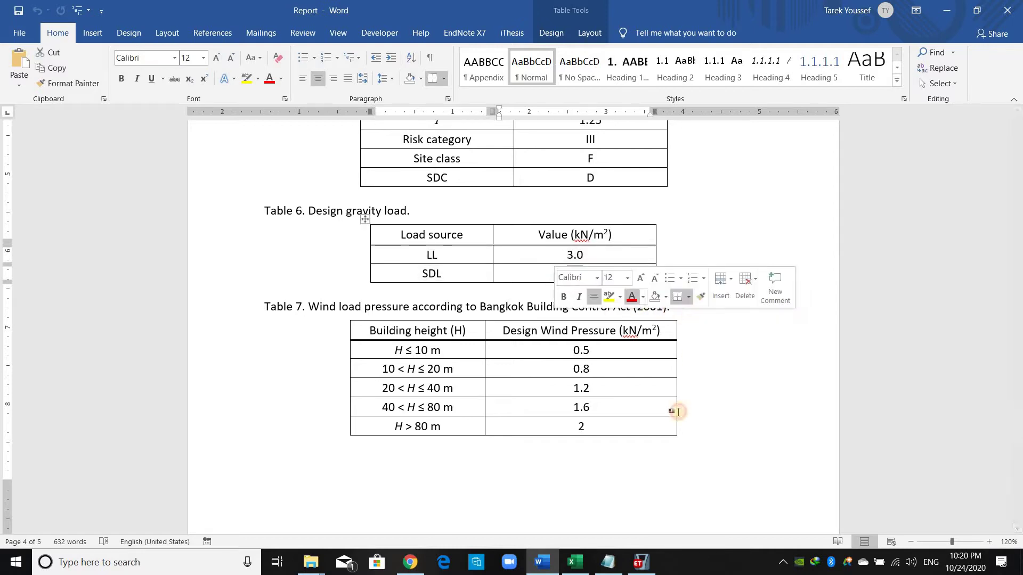
click(641, 564)
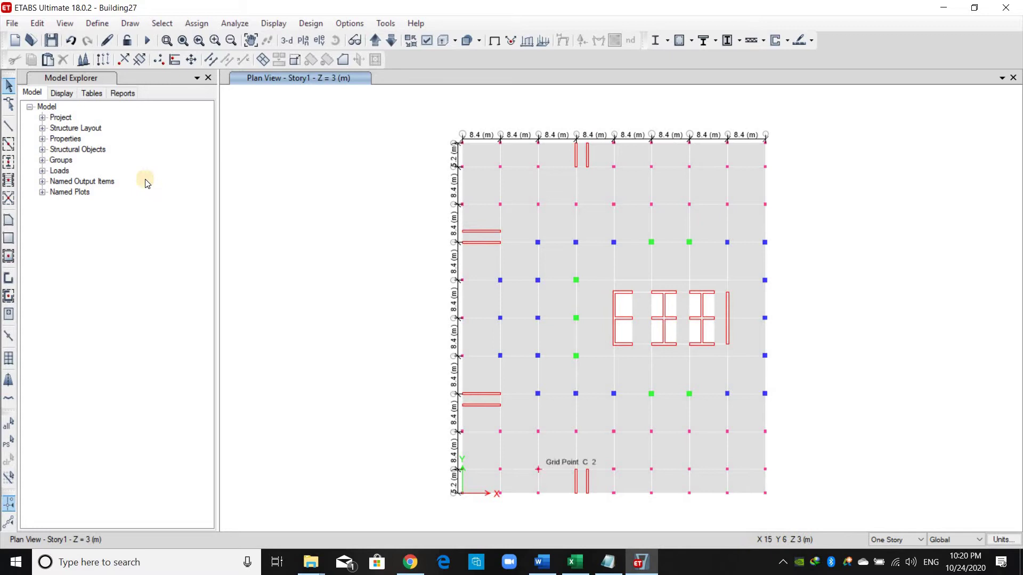
Create the SDL load pattern as Dead type with a 0 self-weight multiplier, next to Dead and Live
click(107, 22)
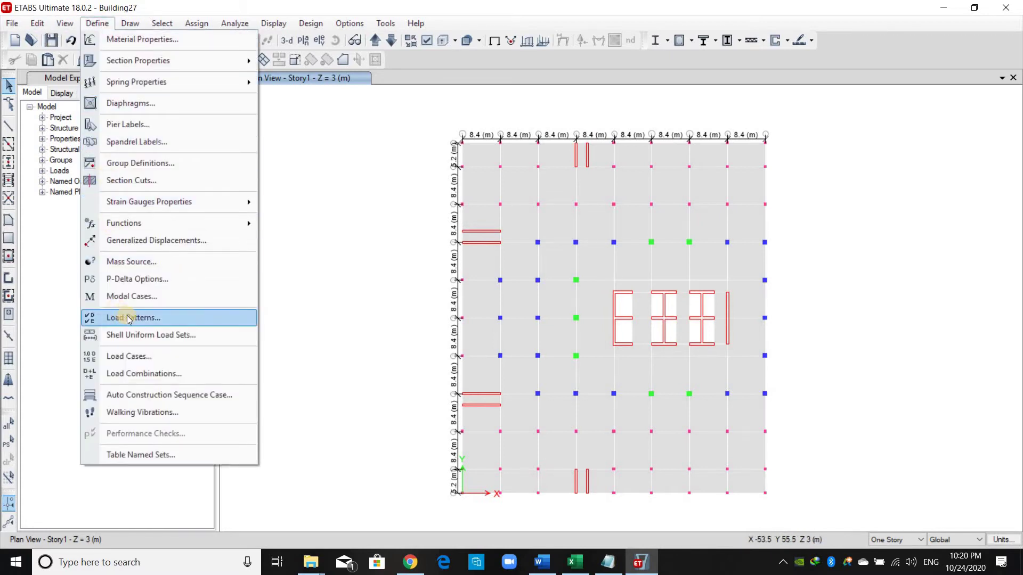
click(158, 320)
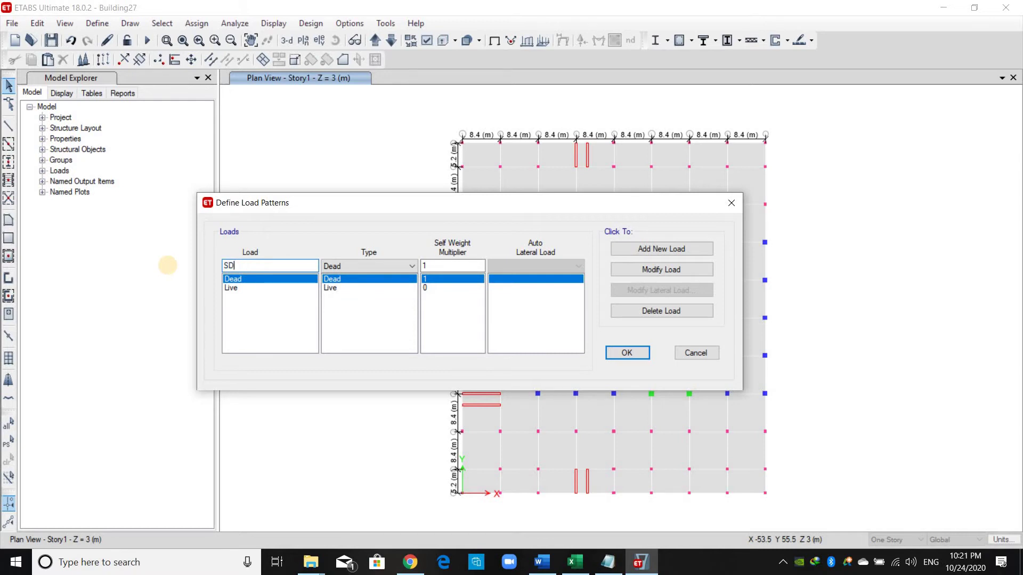
click(379, 267)
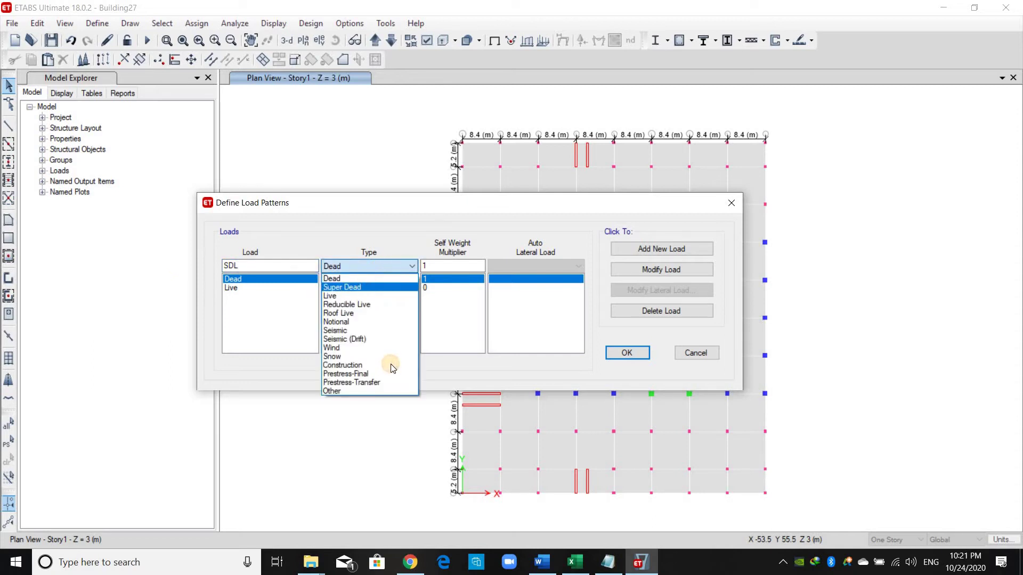
click(352, 287)
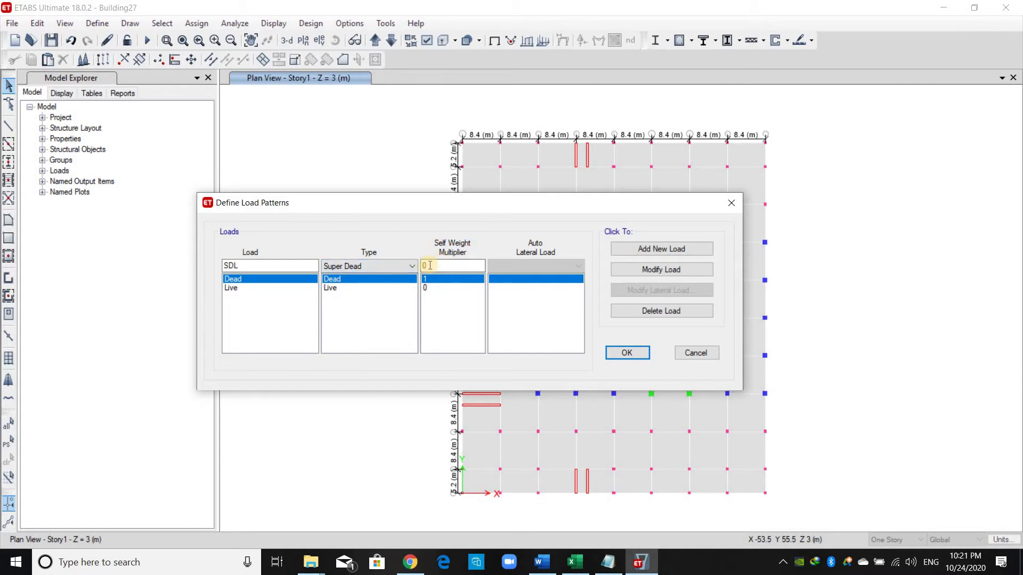
click(401, 269)
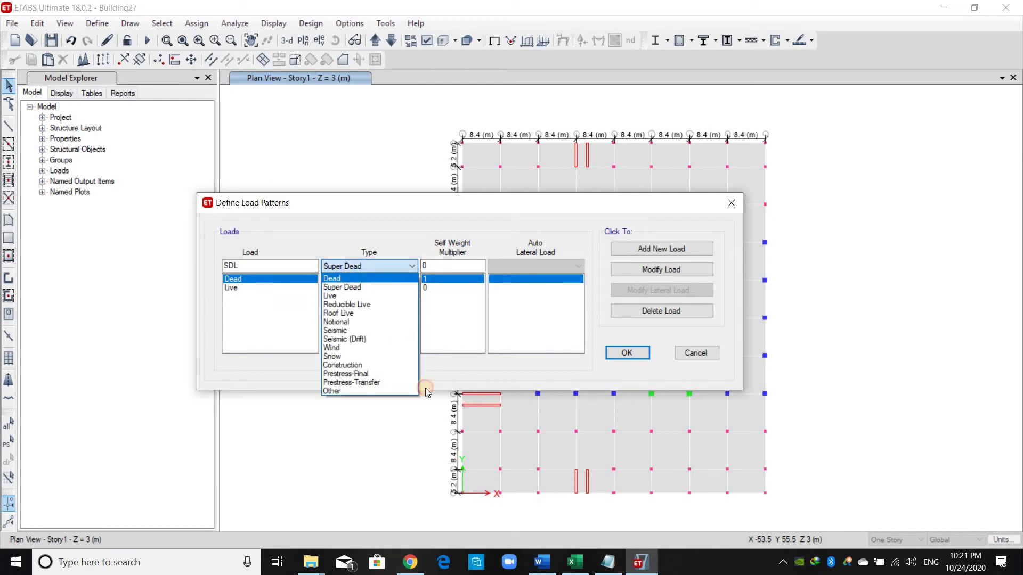
click(435, 408)
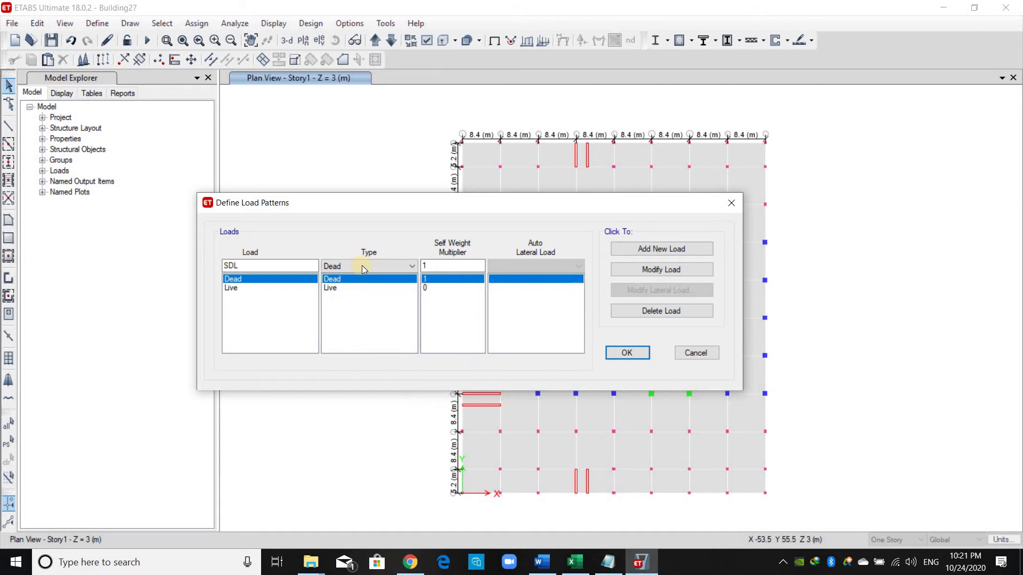
click(451, 266)
click(681, 250)
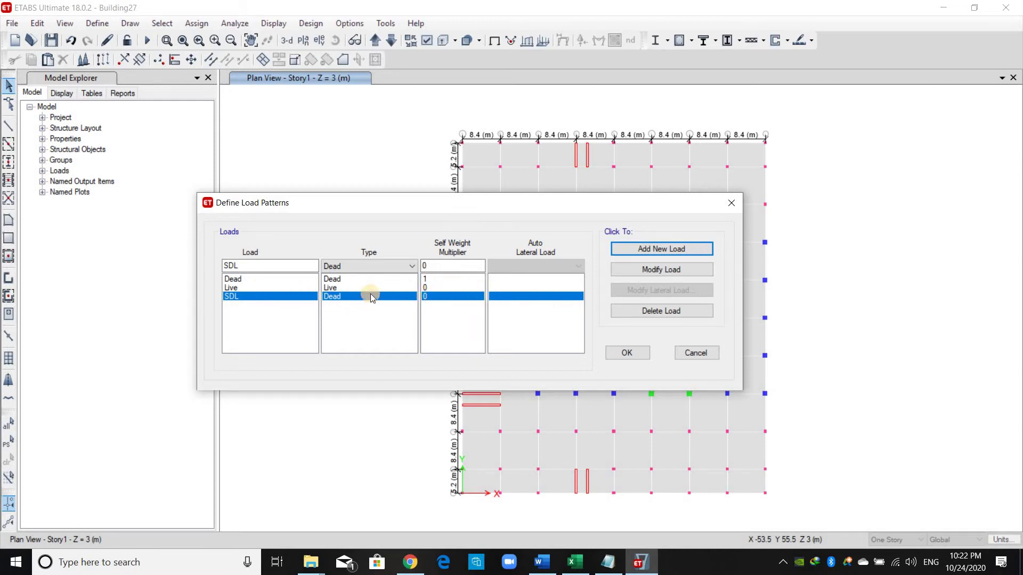
click(336, 298)
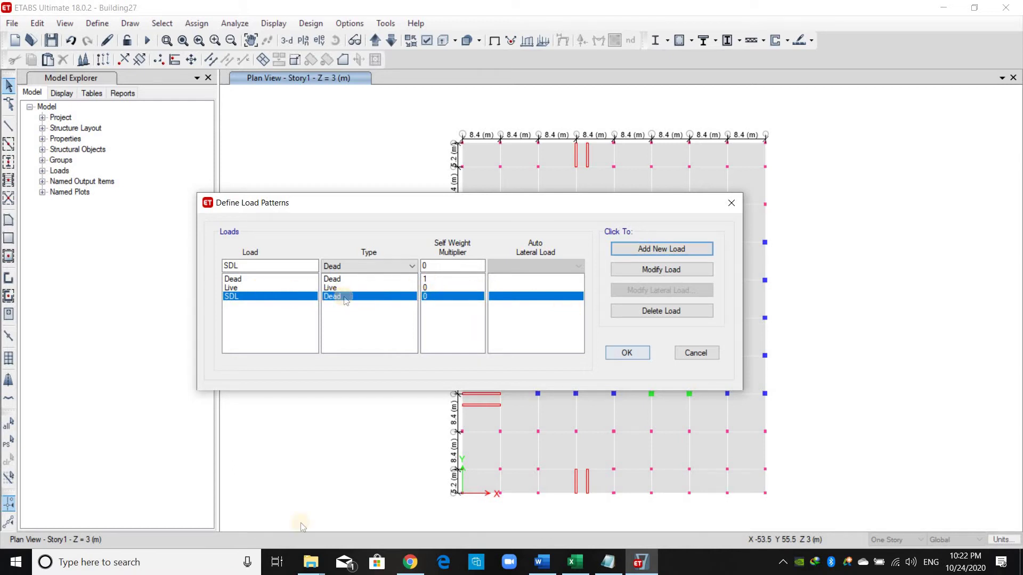
key(Return)
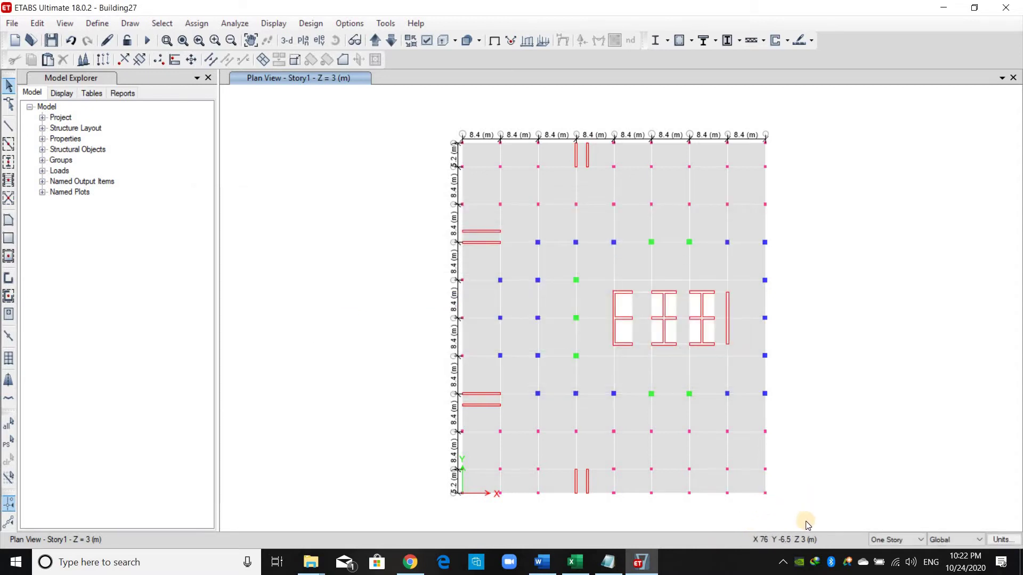
Select only the 86 Story1 floor shells by selecting the Floors object type
drag(805, 524, 401, 109)
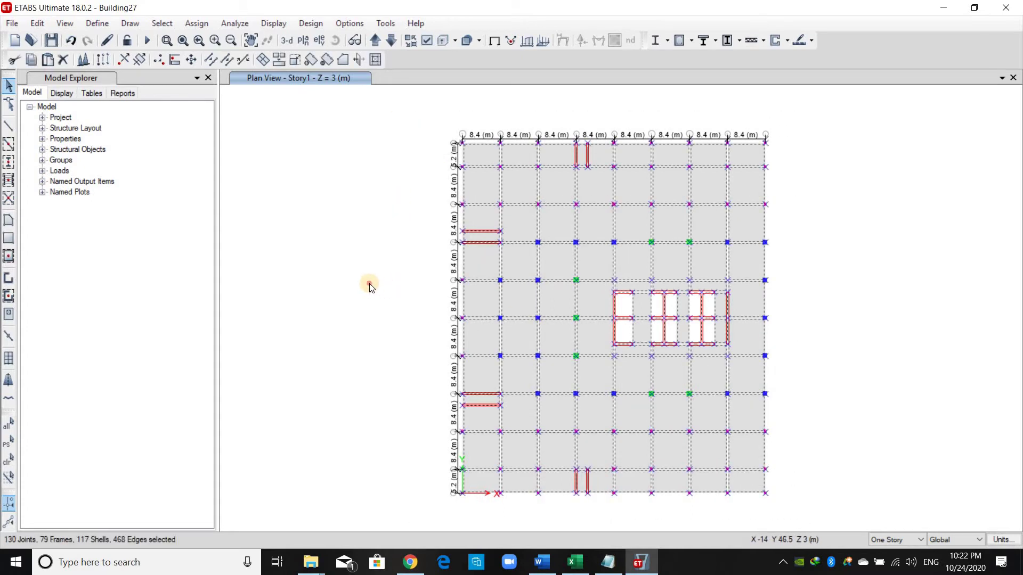
click(211, 59)
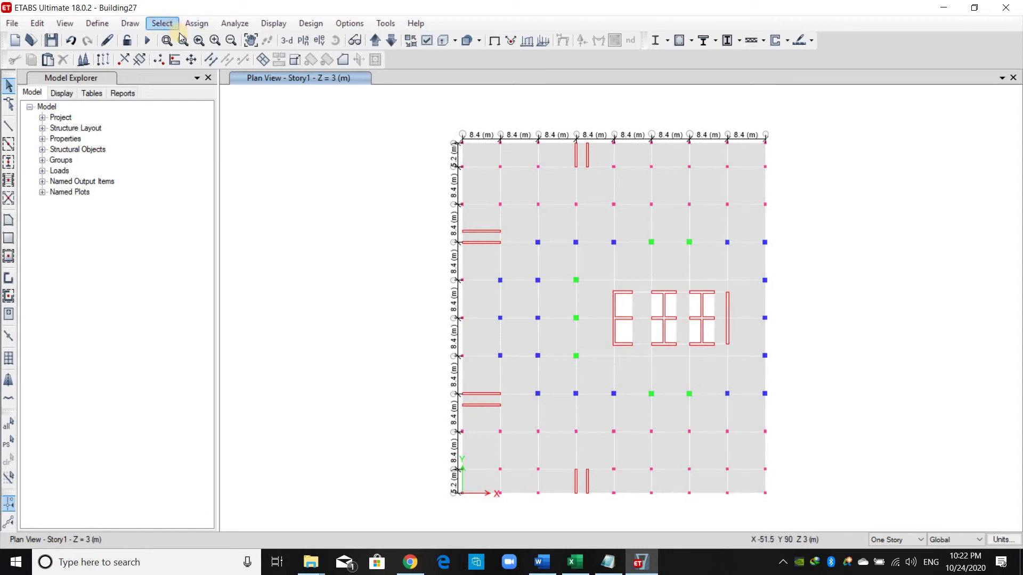
click(175, 25)
mouse_move(224, 39)
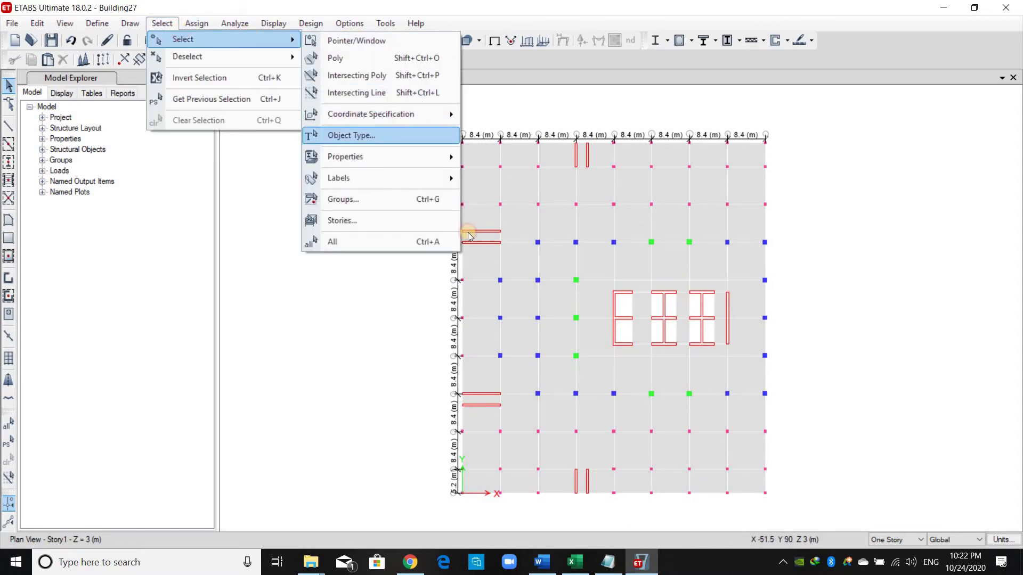
key(Return)
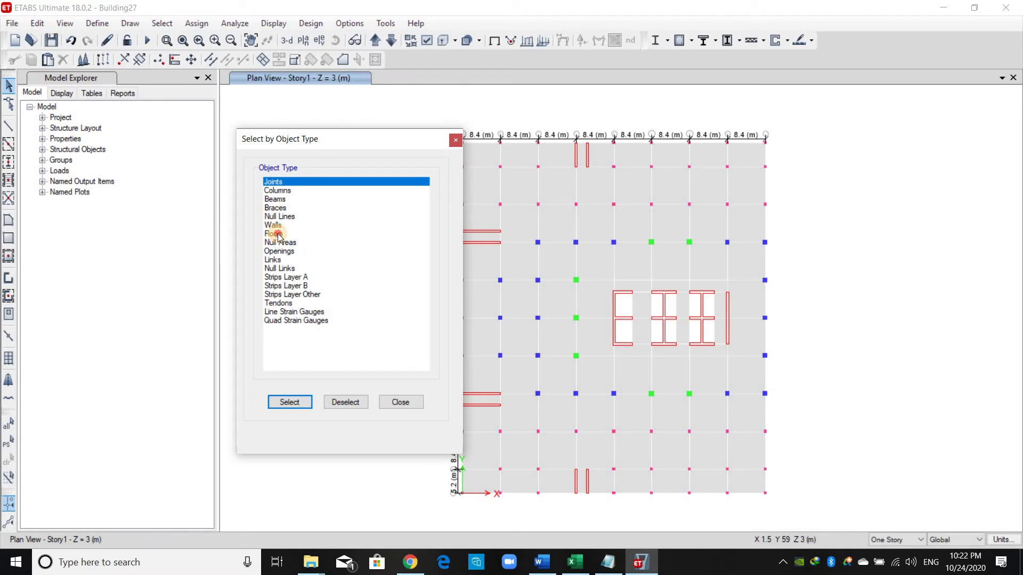
click(278, 235)
click(288, 402)
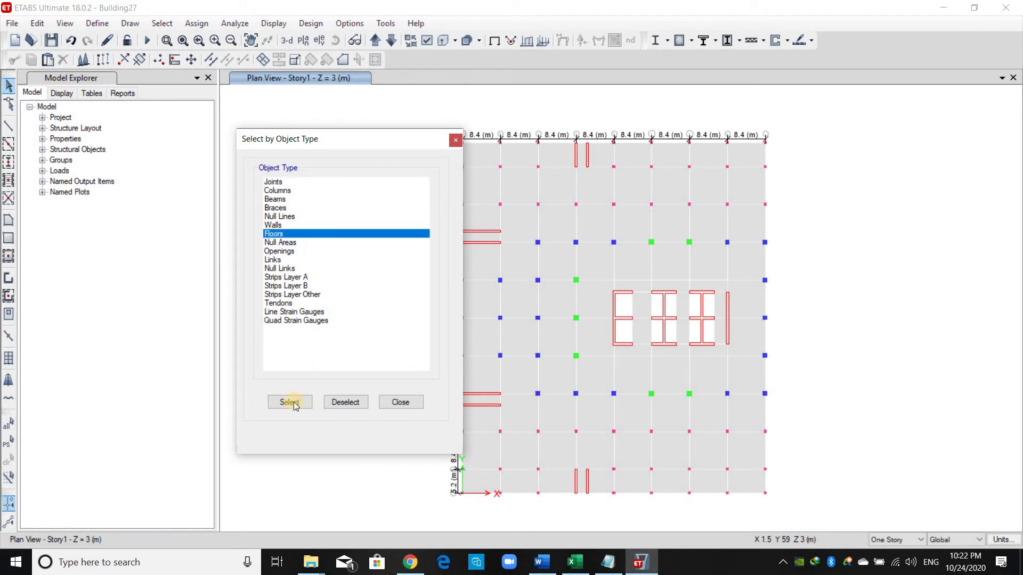
click(402, 404)
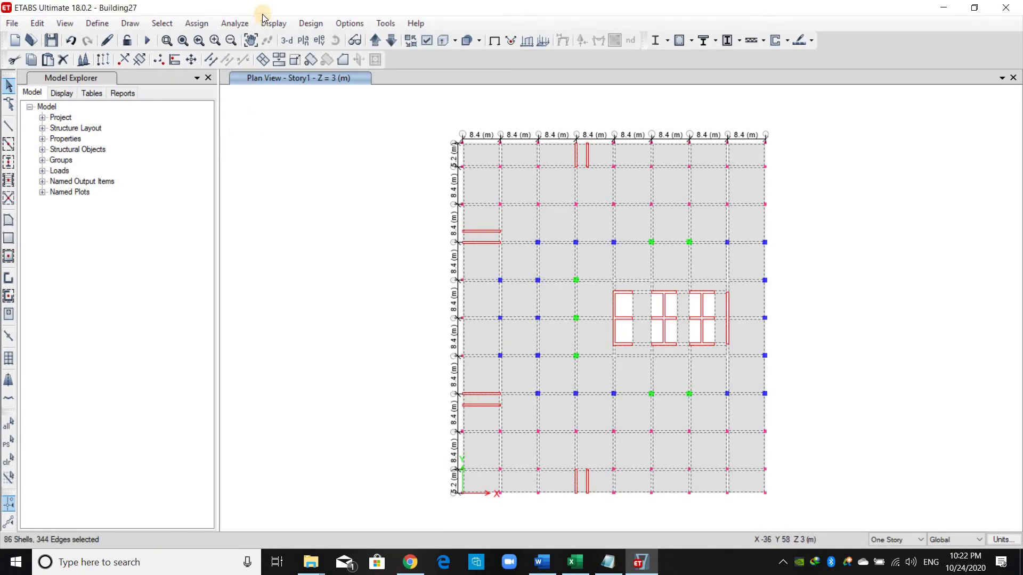
Assign a 3 kN/m² gravity uniform Live load to the selected Story1 floor slabs
click(196, 23)
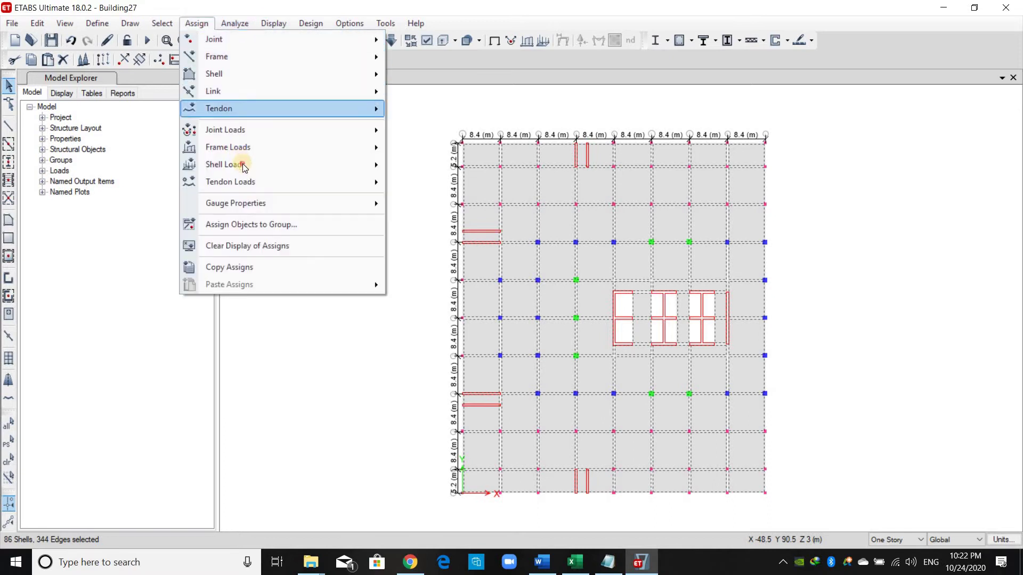
click(259, 278)
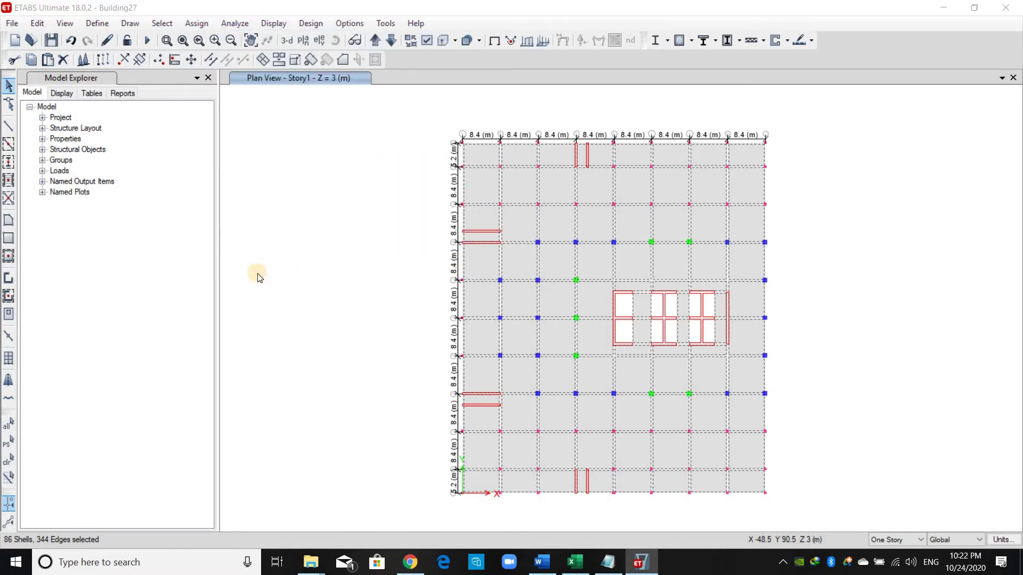
click(273, 232)
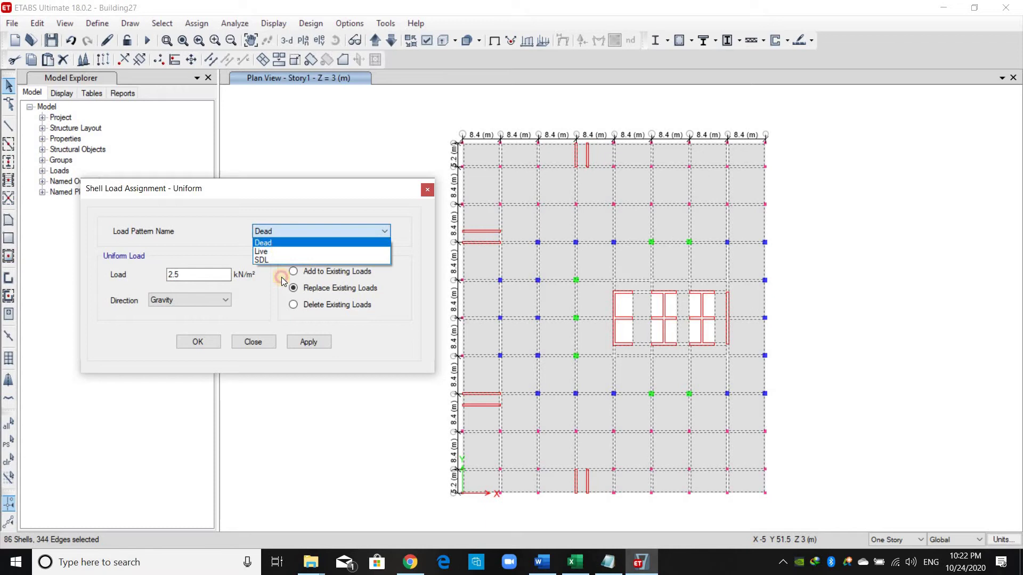
click(262, 251)
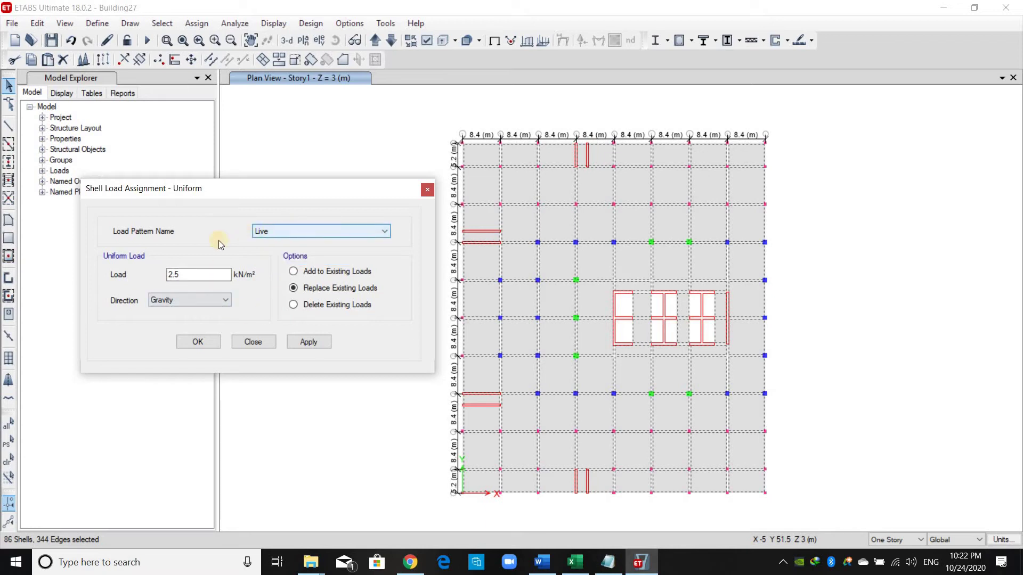
key(Tab)
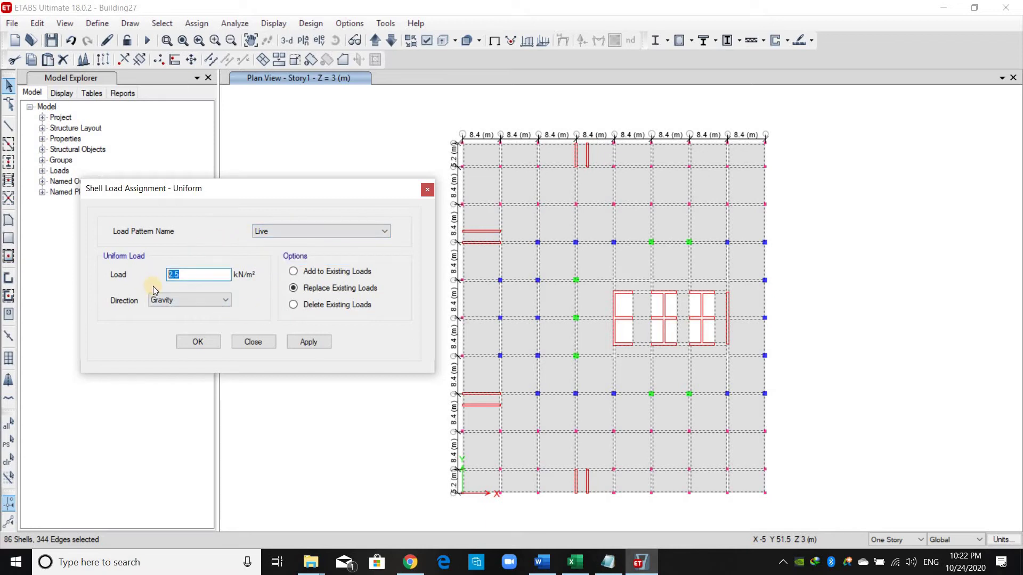
text(3)
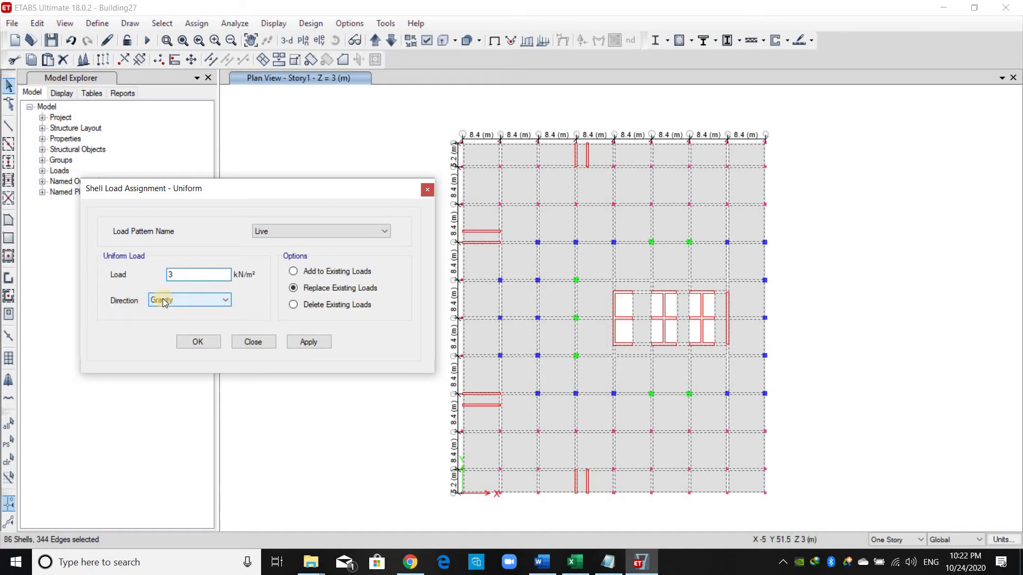
click(307, 342)
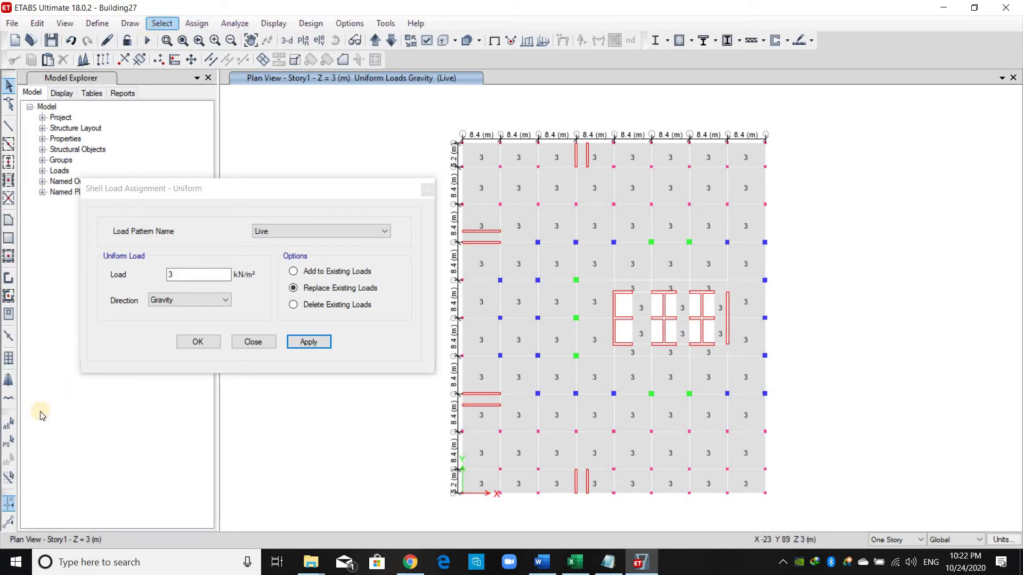
Reselect the Story1 slabs, add a 2.5 kN/m² gravity SDL uniform load, and show the undeformed plan
click(15, 450)
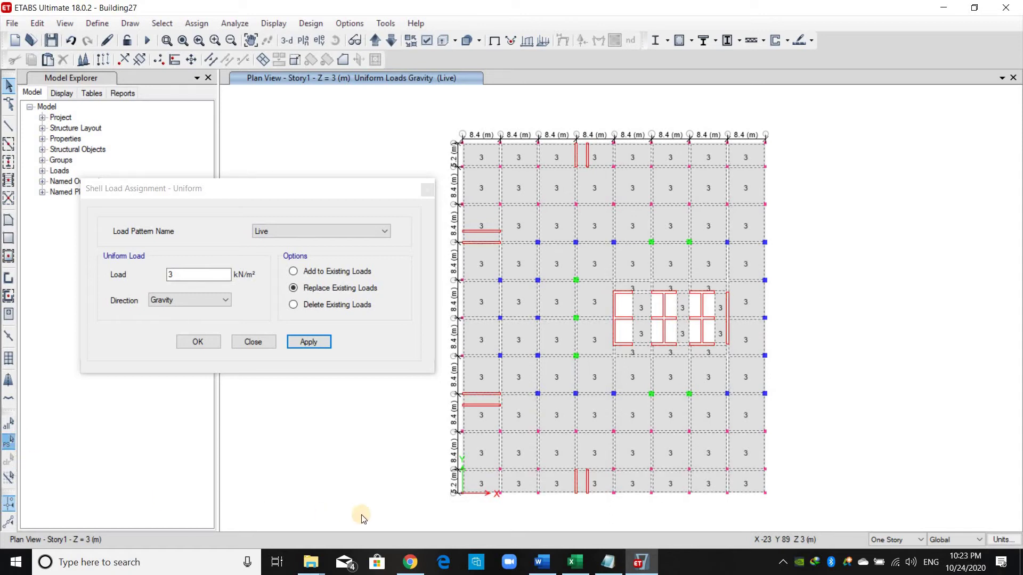
click(279, 234)
click(264, 258)
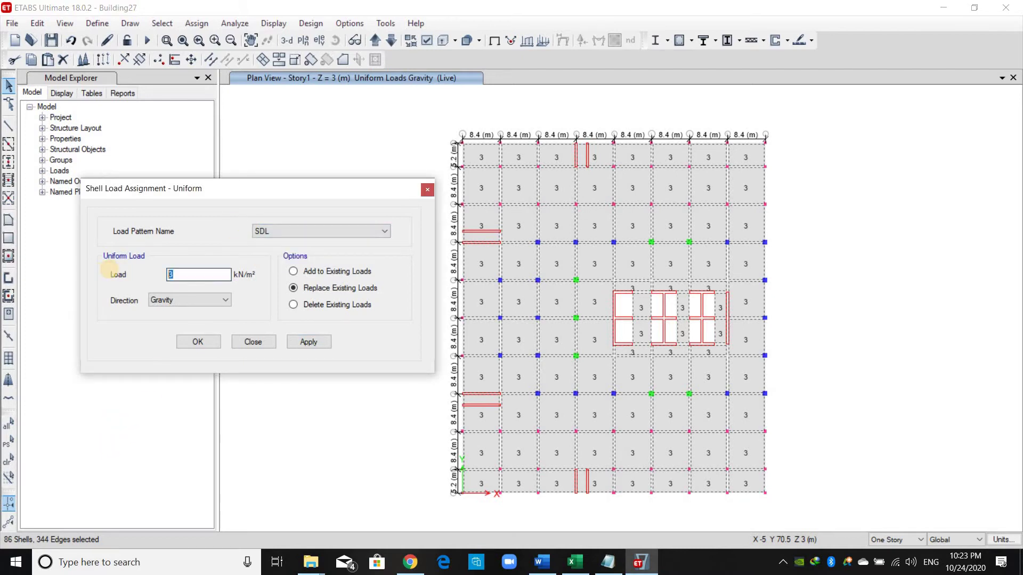
text(2.5)
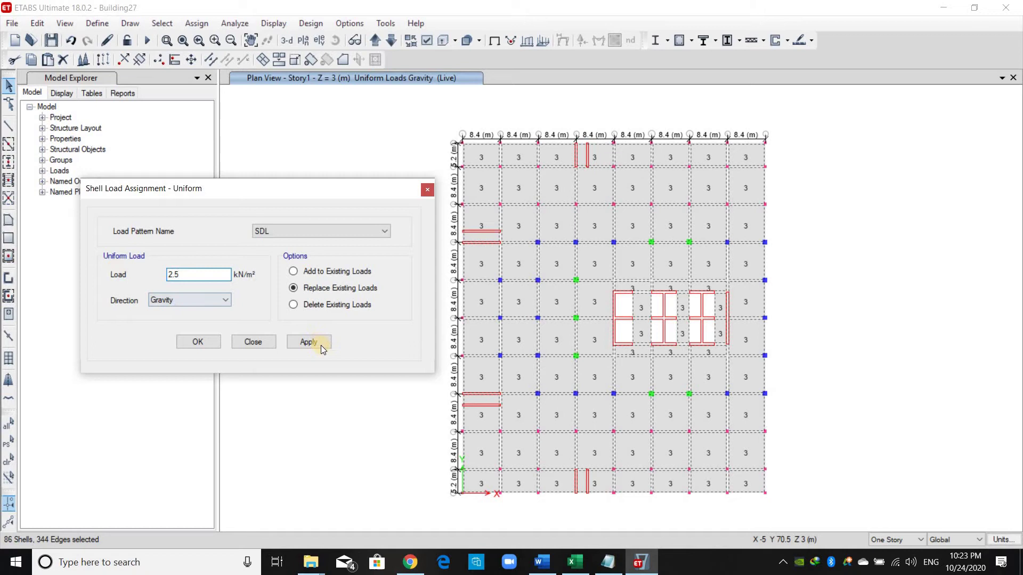
click(309, 342)
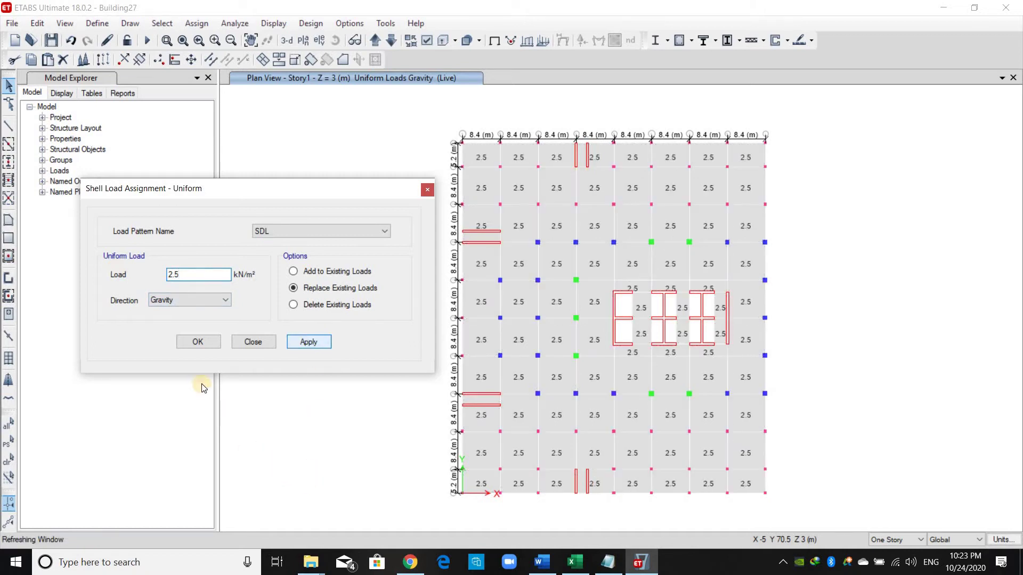
click(212, 346)
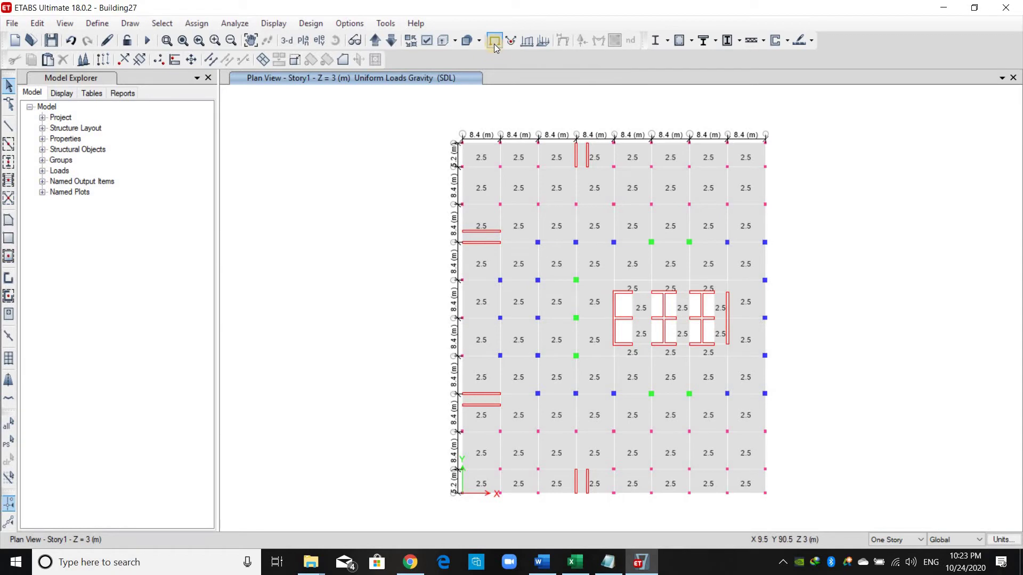
click(494, 41)
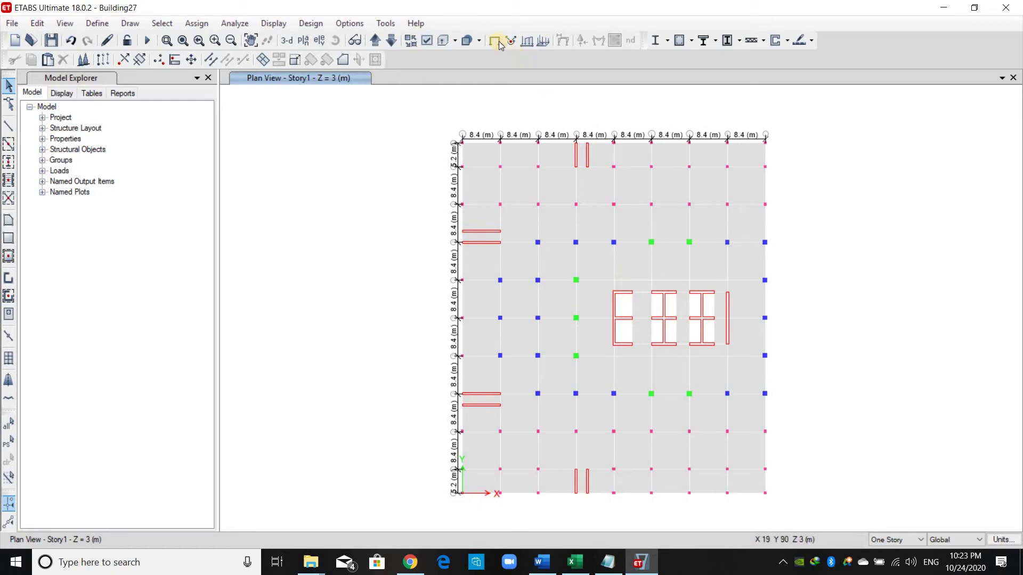
Display the 2.5 SDL shell loads on Story1, clear them with F4, and save the model
click(544, 43)
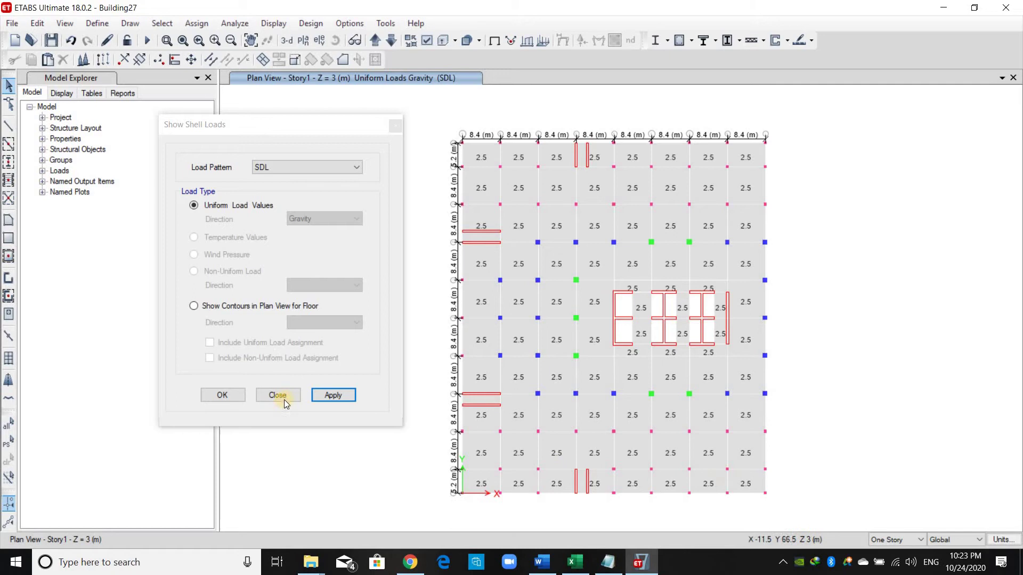
click(309, 170)
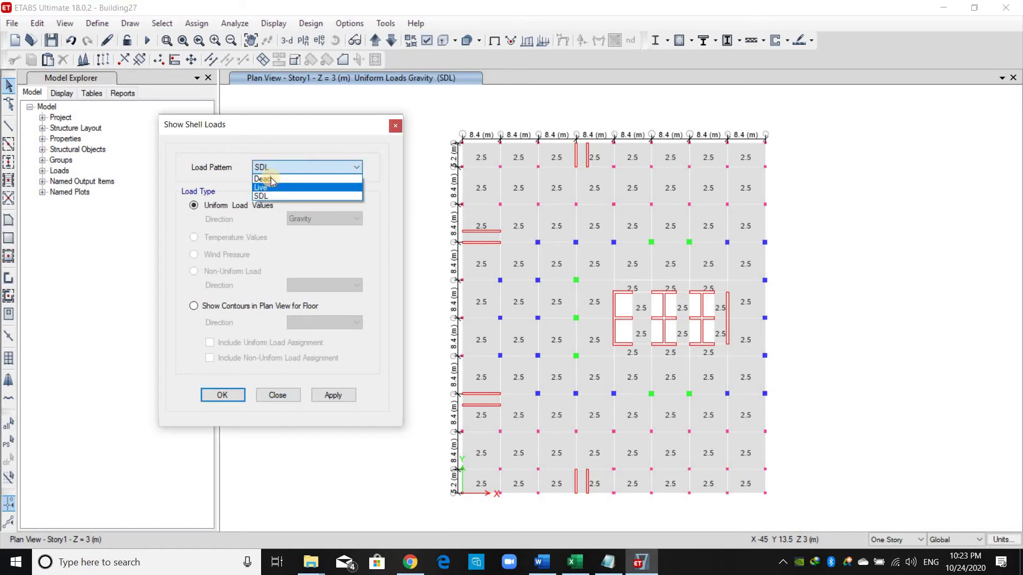
click(288, 396)
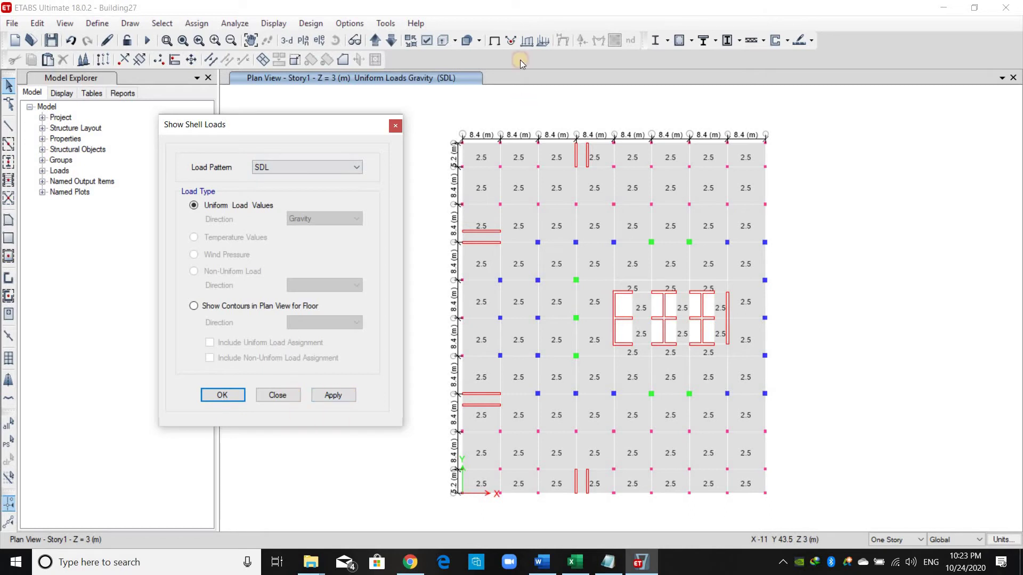
click(292, 397)
key(F4)
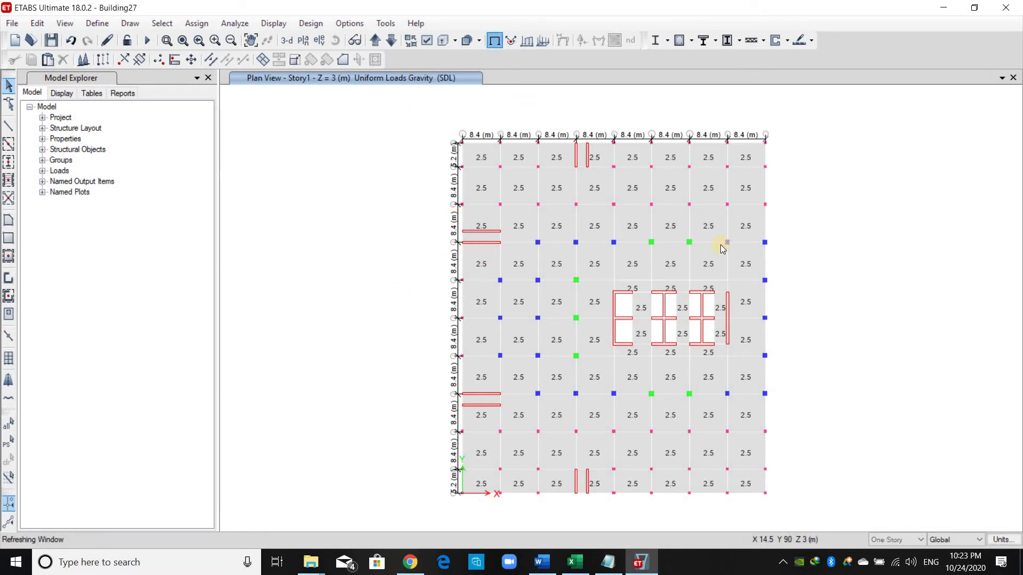
click(53, 41)
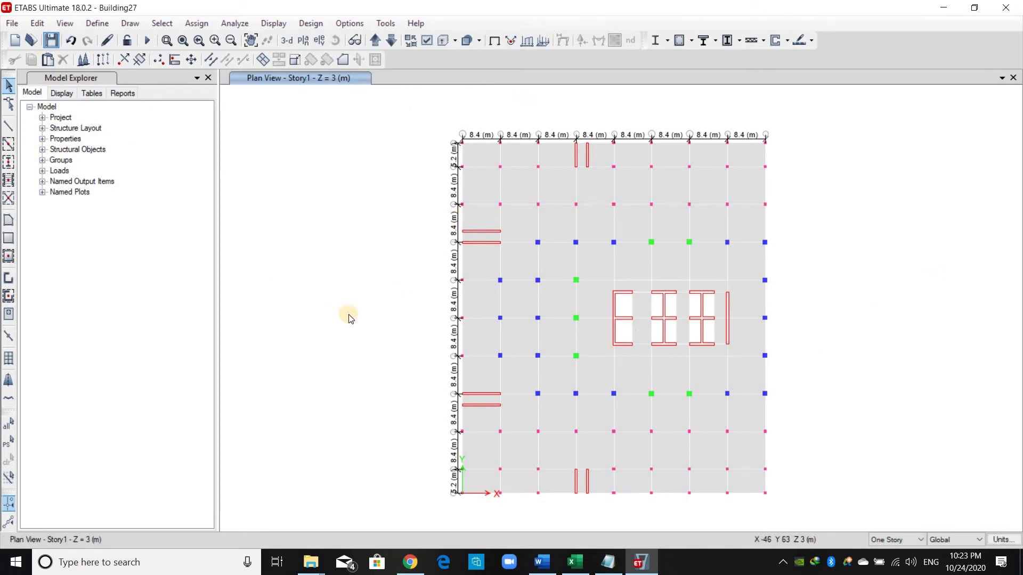
click(541, 565)
scroll(1019, 338, up, 6)
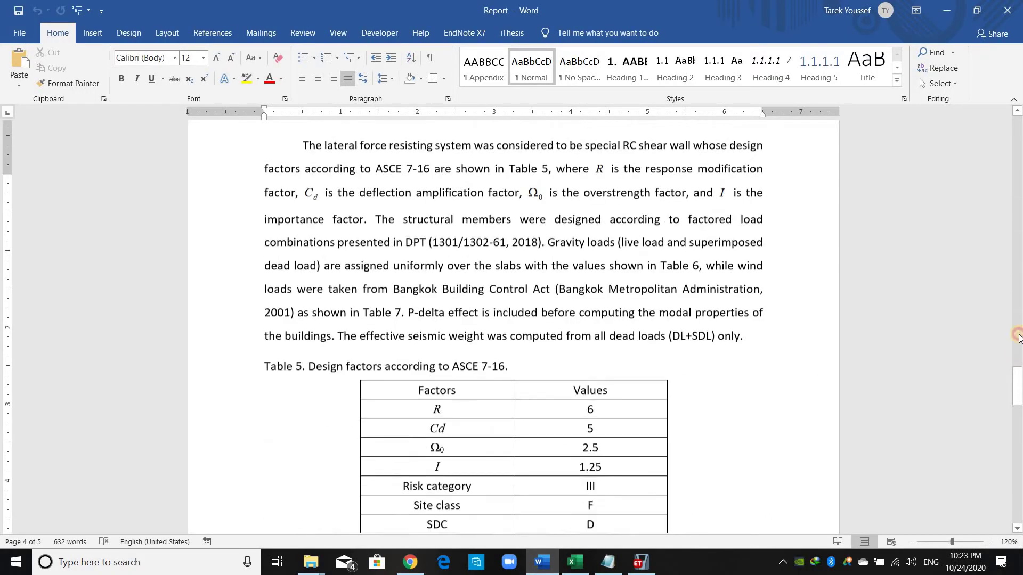
drag(1018, 338, 1019, 202)
scroll(408, 415, down, 1)
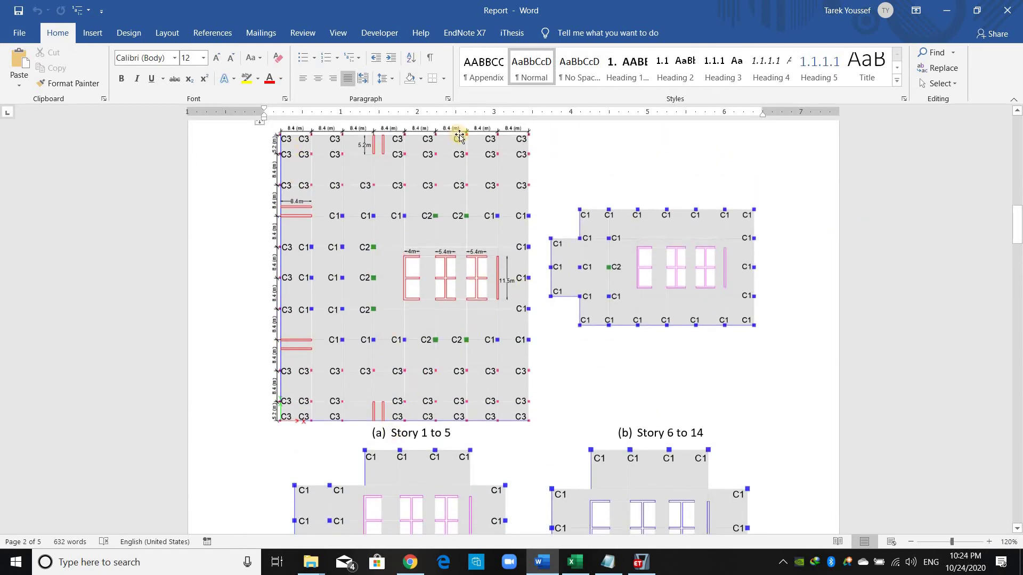
click(469, 436)
triple_click(469, 436)
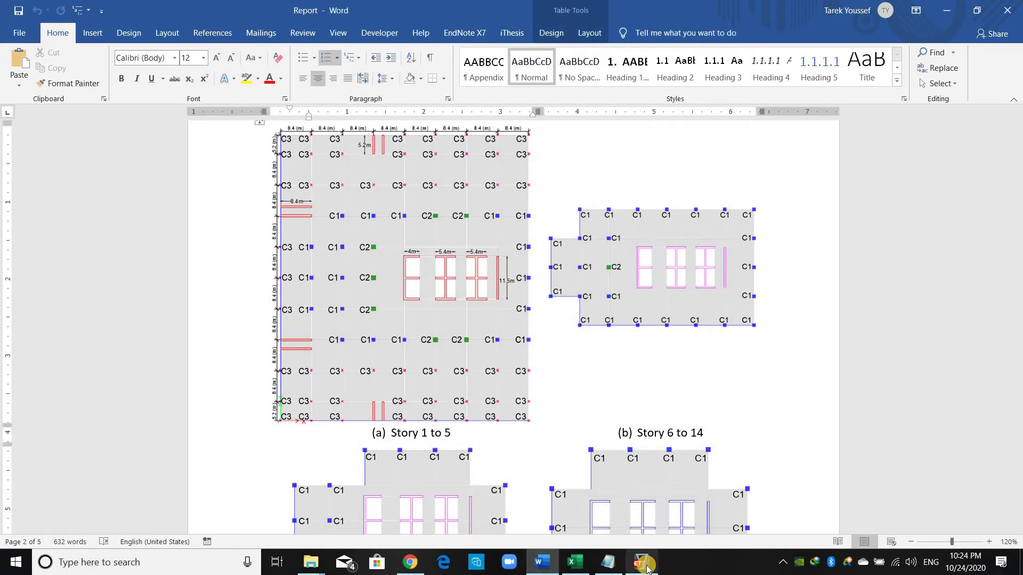
Window-select all Story1 objects and switch to a 3D view of the model
click(759, 498)
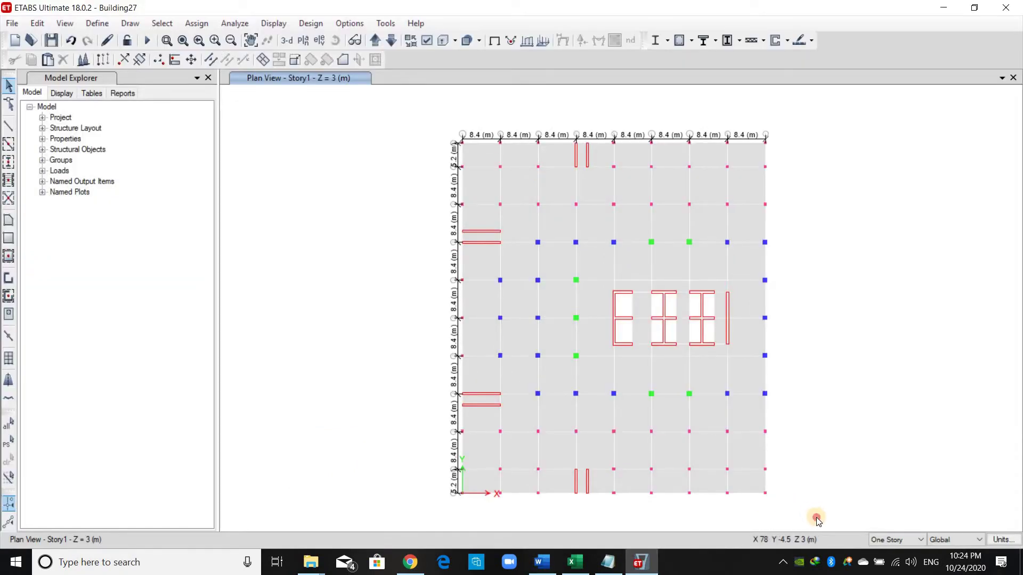
drag(447, 170, 388, 110)
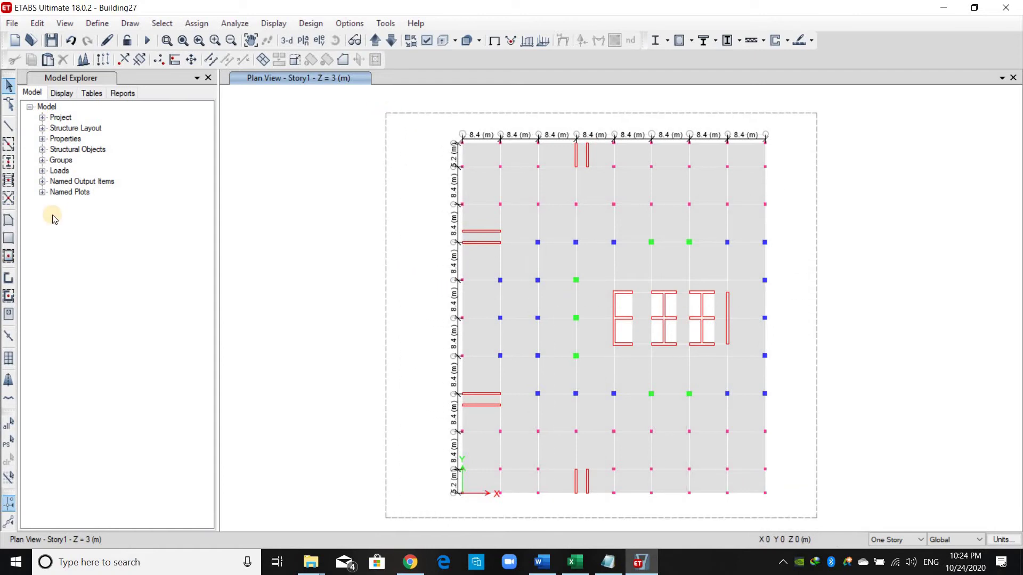
click(288, 41)
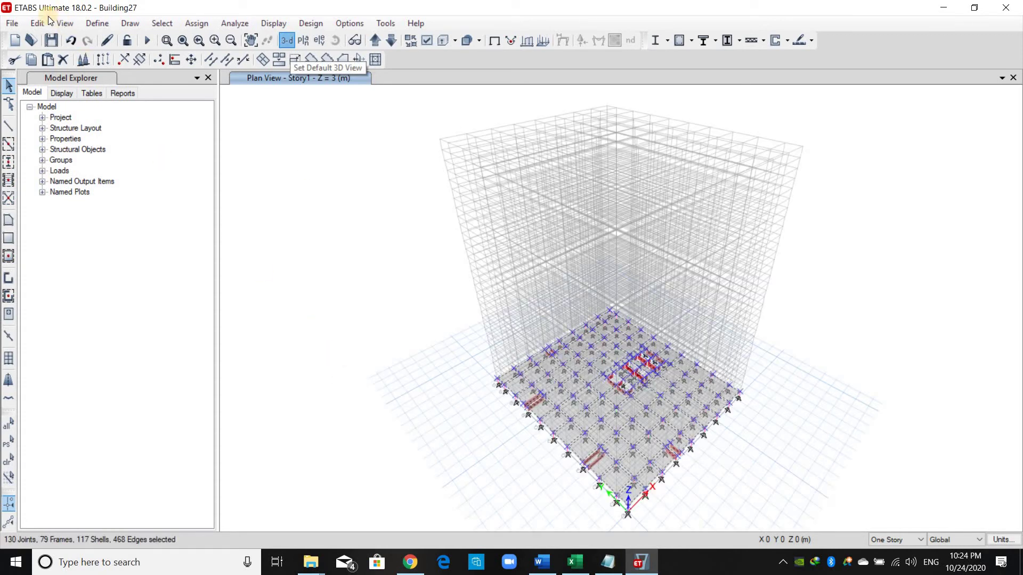
Replicate the selected Story1 columns, walls and slabs onto Story2 through Story5
click(37, 24)
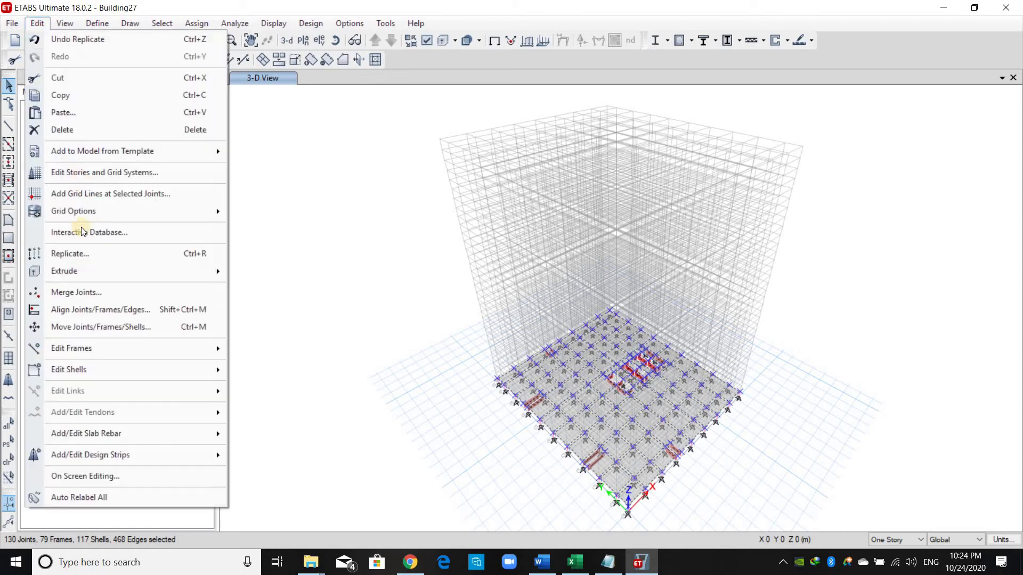
click(215, 251)
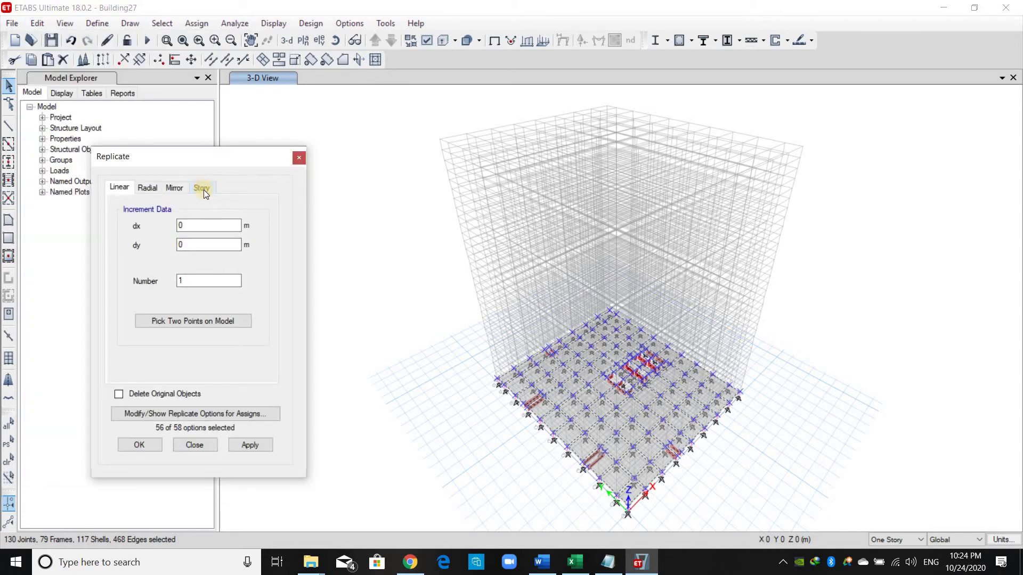
scroll(150, 298, down, 7)
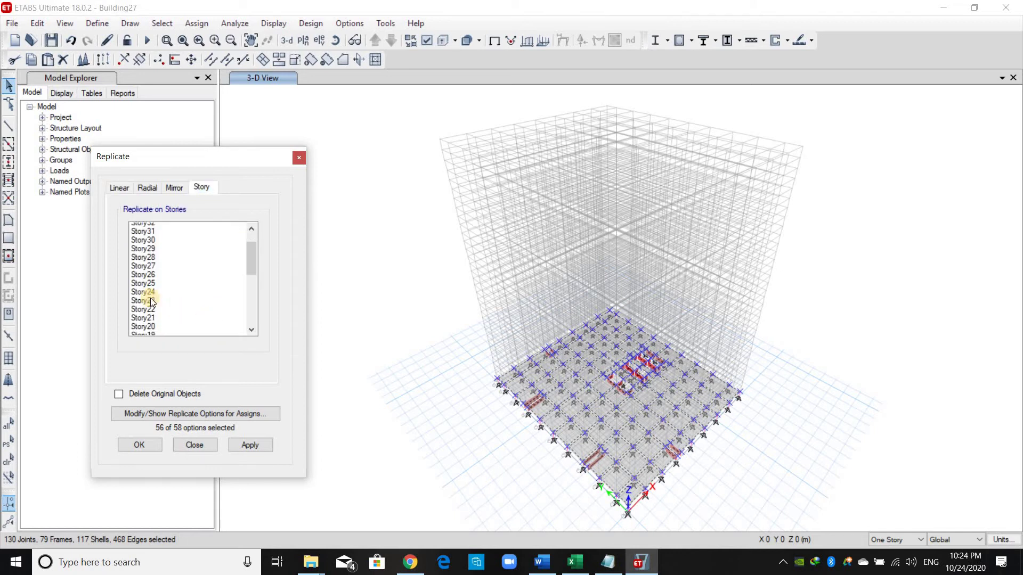
click(152, 289)
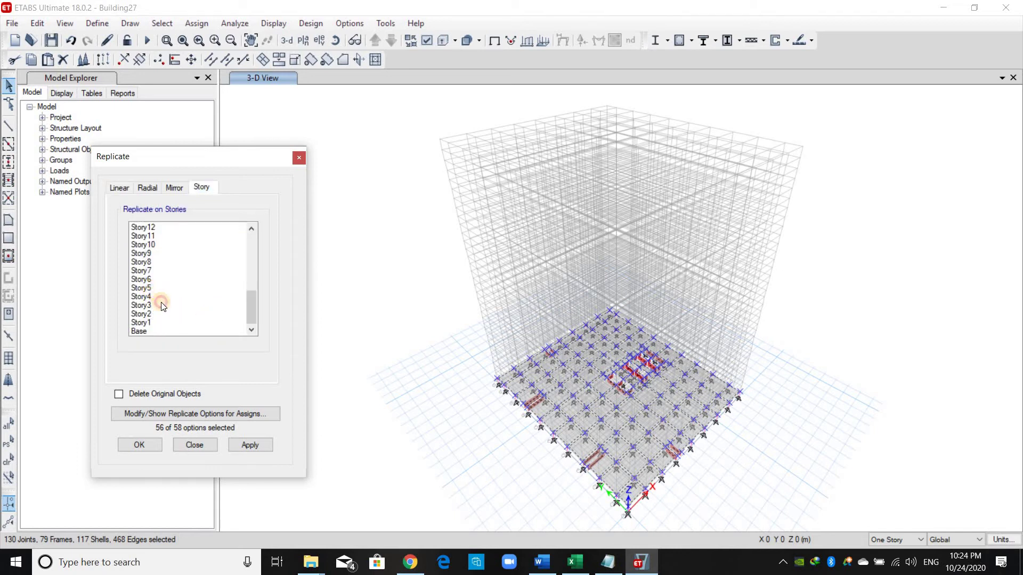
drag(161, 302, 164, 313)
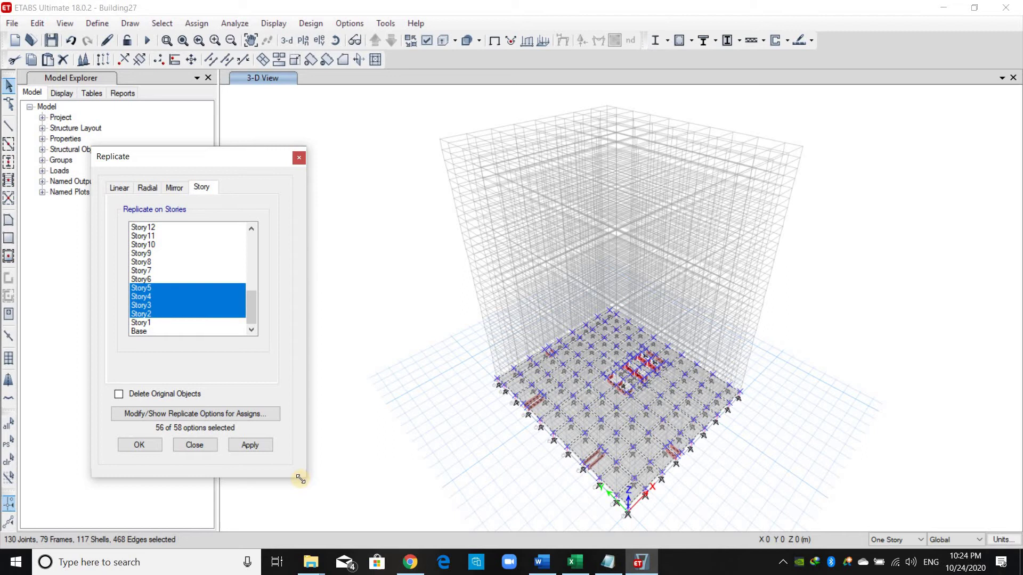
click(260, 448)
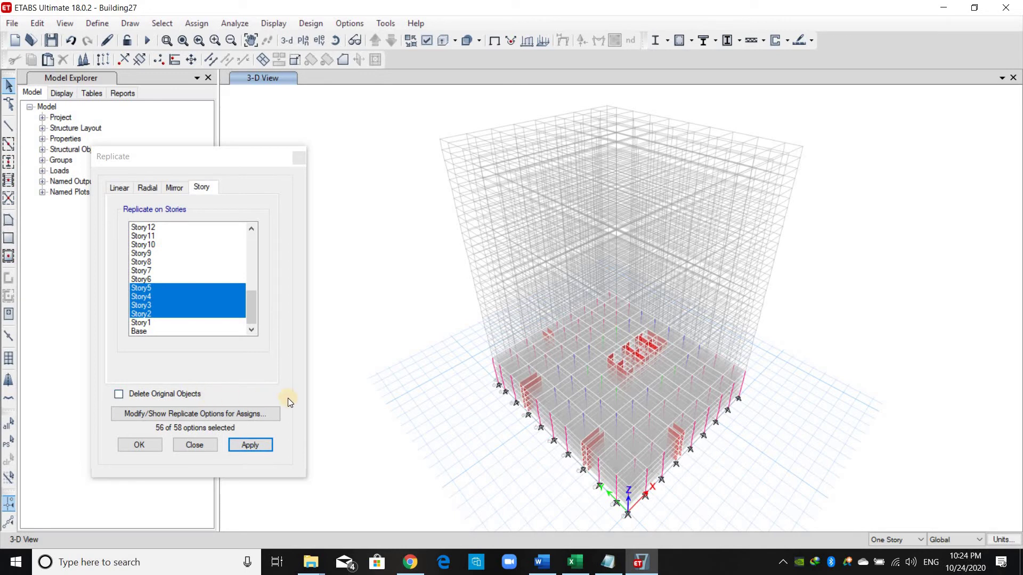
click(195, 445)
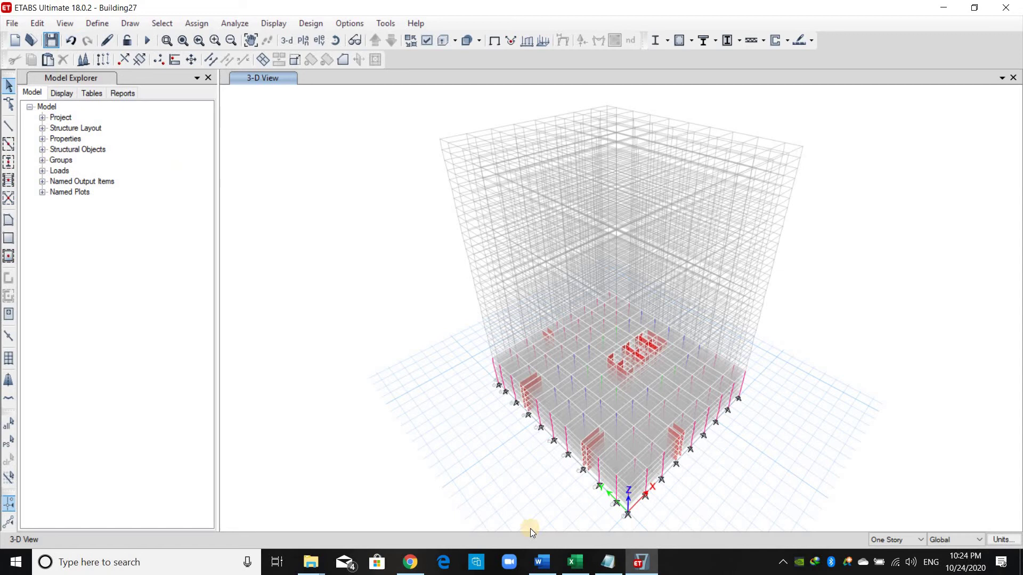
Highlight the 'Story 6 to 14' caption in the Word report, then return to the ETABS model
click(541, 562)
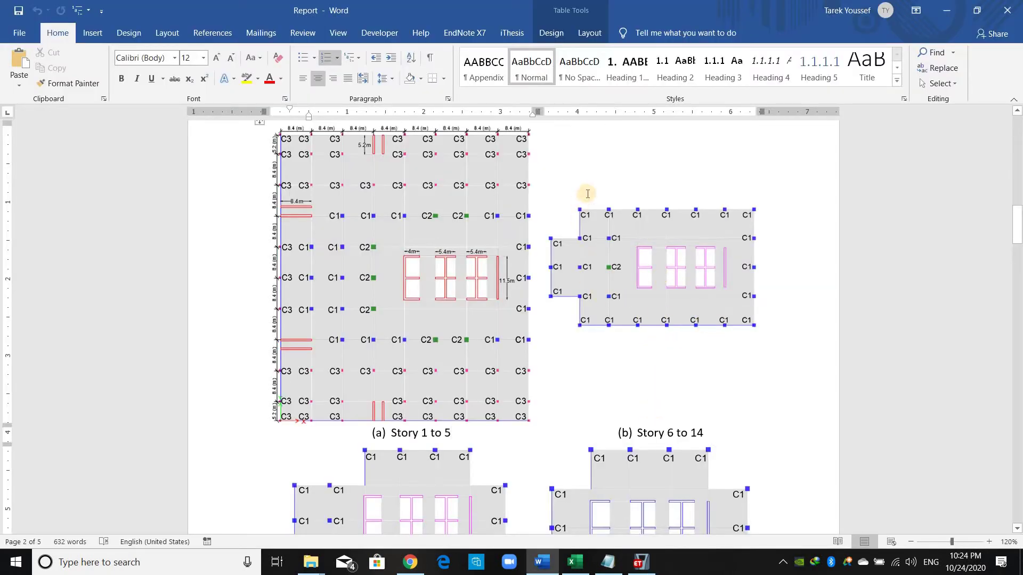
drag(637, 436, 703, 434)
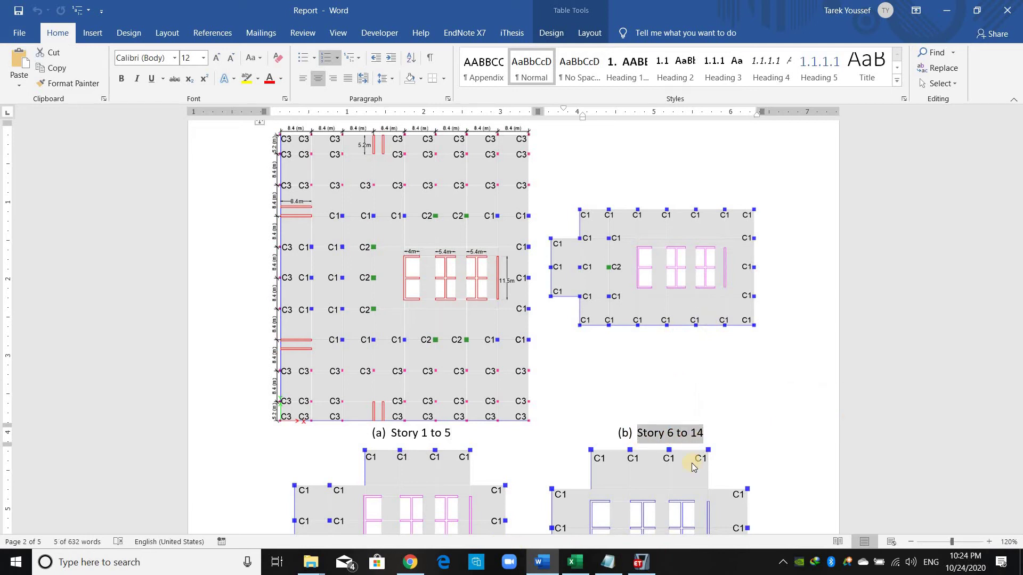
click(640, 562)
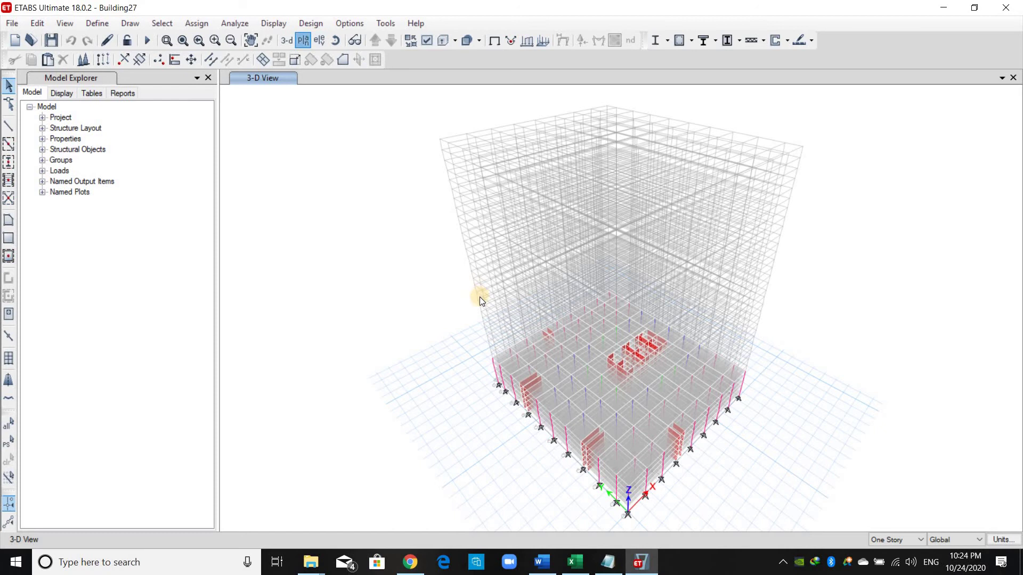
Display the Story5 plan at Z = 15 m
scroll(453, 341, down, 5)
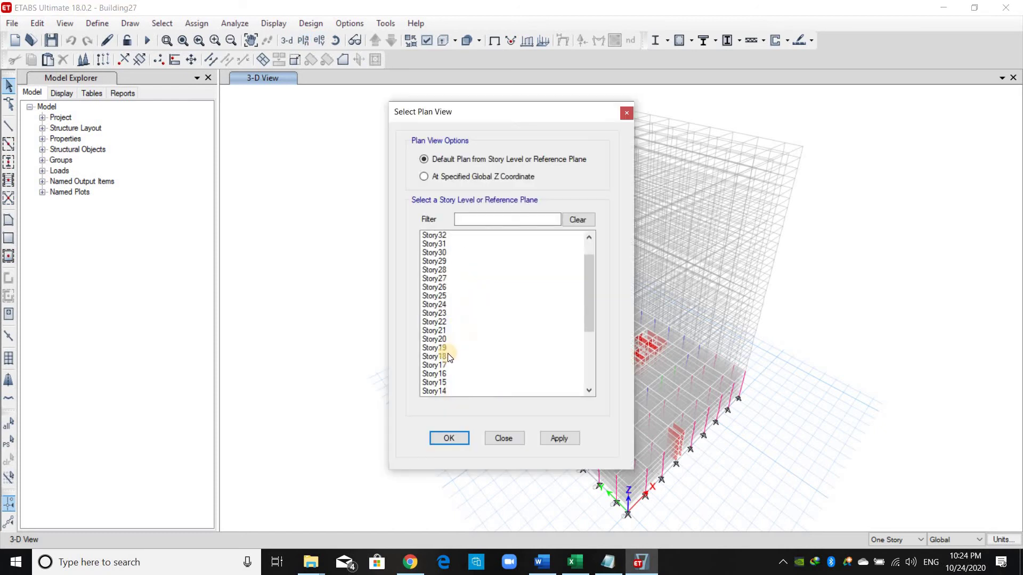
click(552, 438)
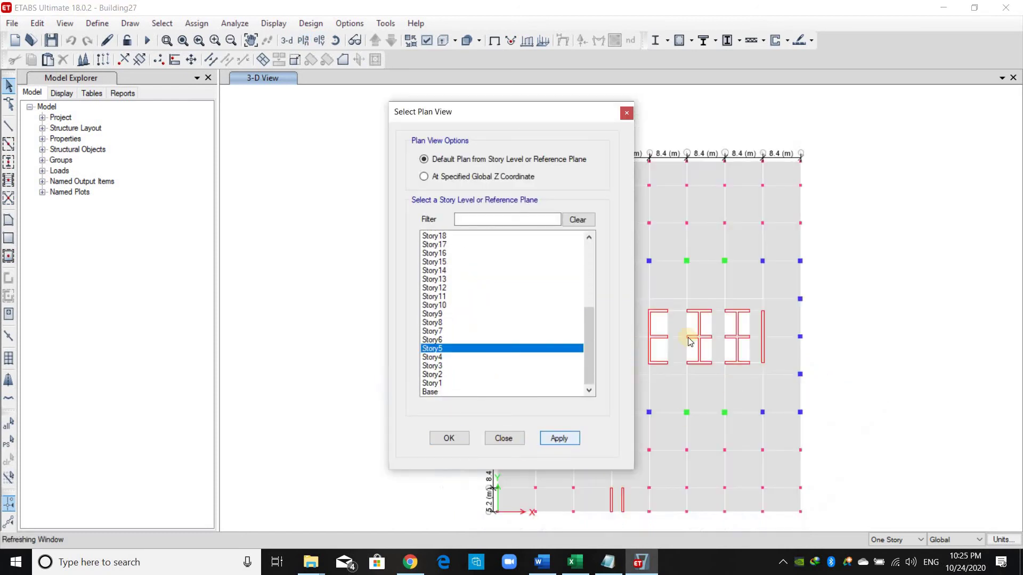
click(509, 438)
Window-select Story5's central bays, core walls and left-bay objects
drag(560, 252, 828, 428)
drag(524, 292, 599, 390)
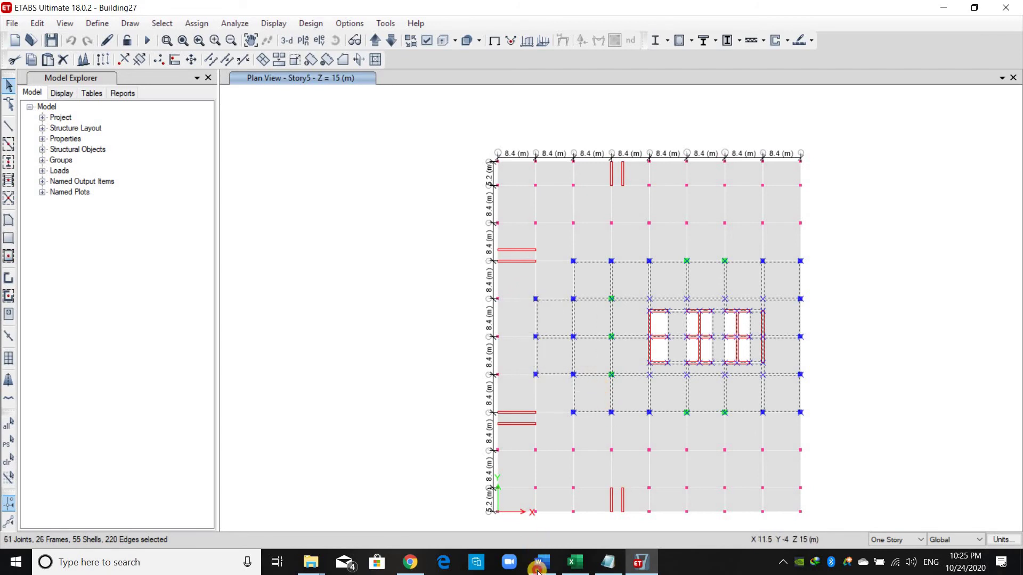
click(537, 570)
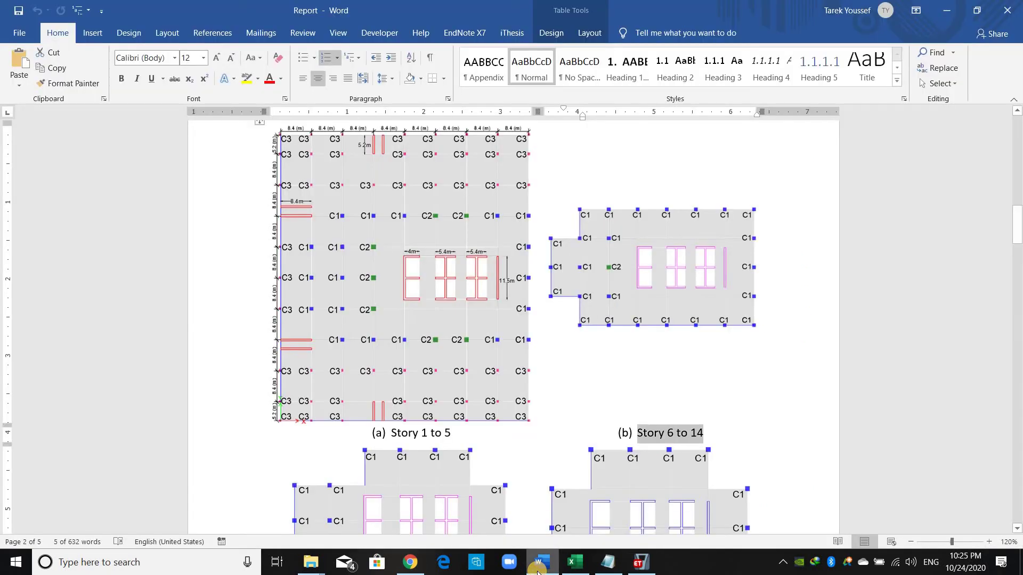
click(537, 570)
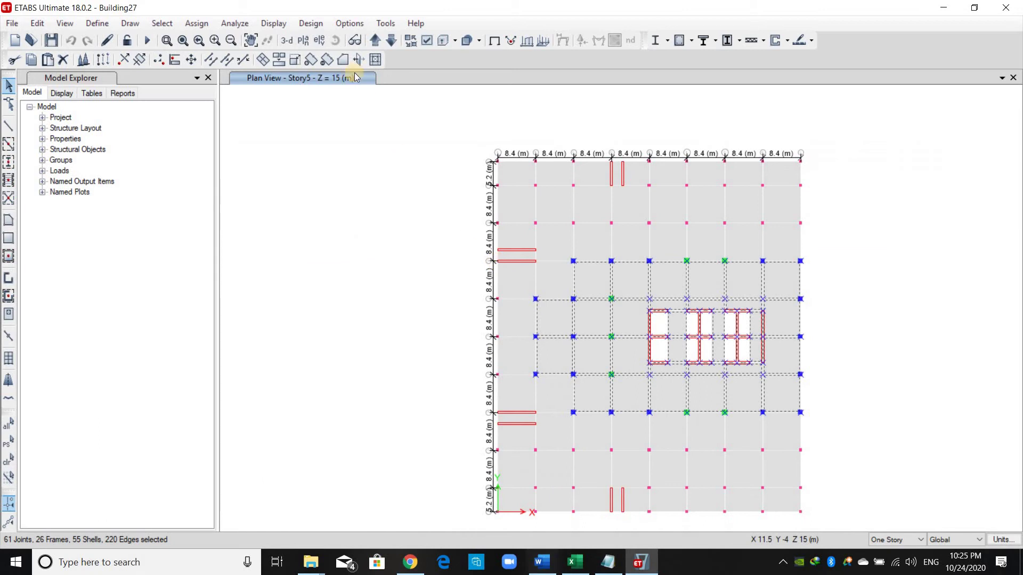
In 3D view, replicate the selected Story5 elements onto Story6 through Story14
click(289, 41)
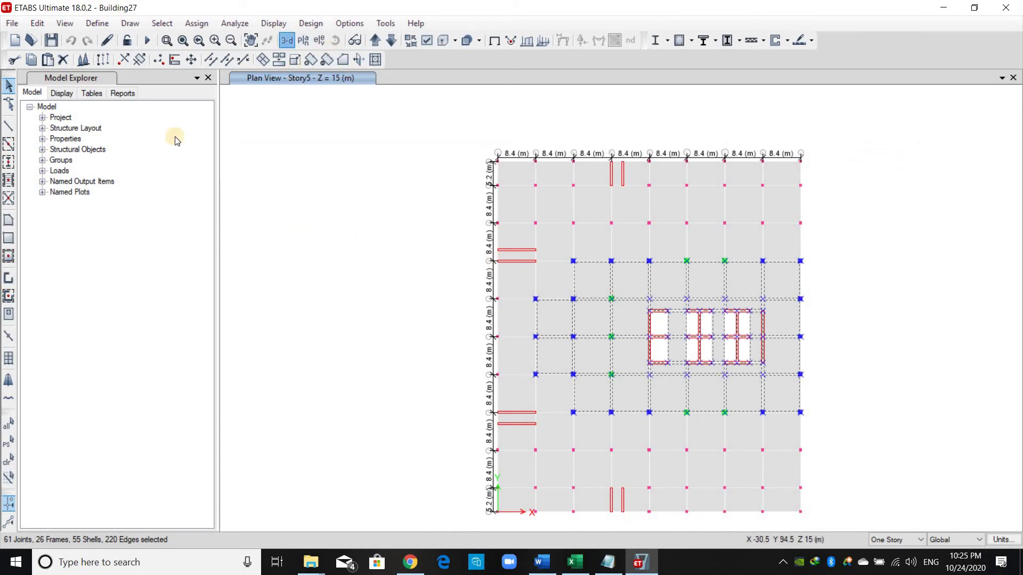
key(alt+e)
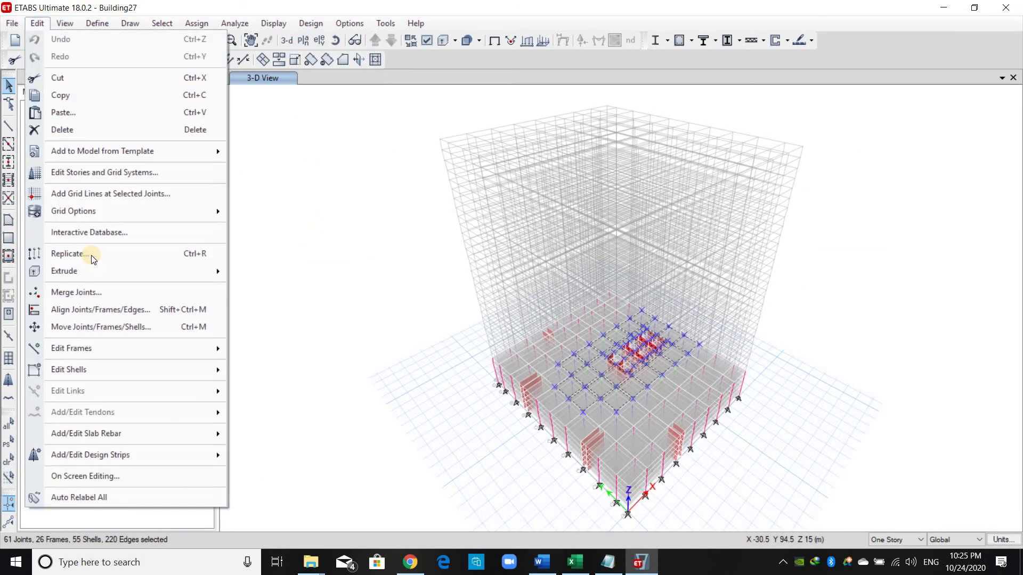
key(Return)
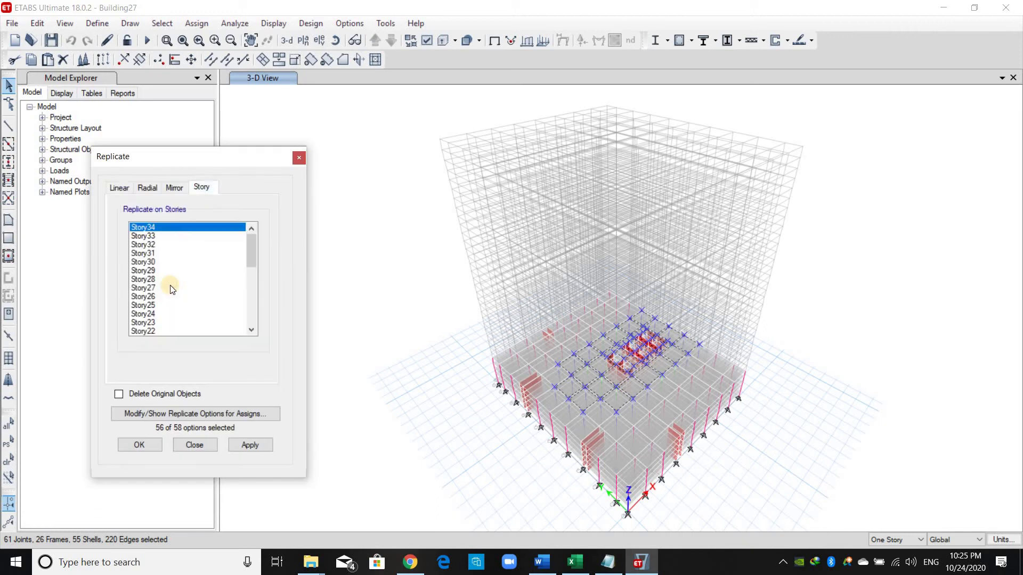
scroll(162, 267, down, 1)
scroll(162, 272, down, 4)
click(170, 278)
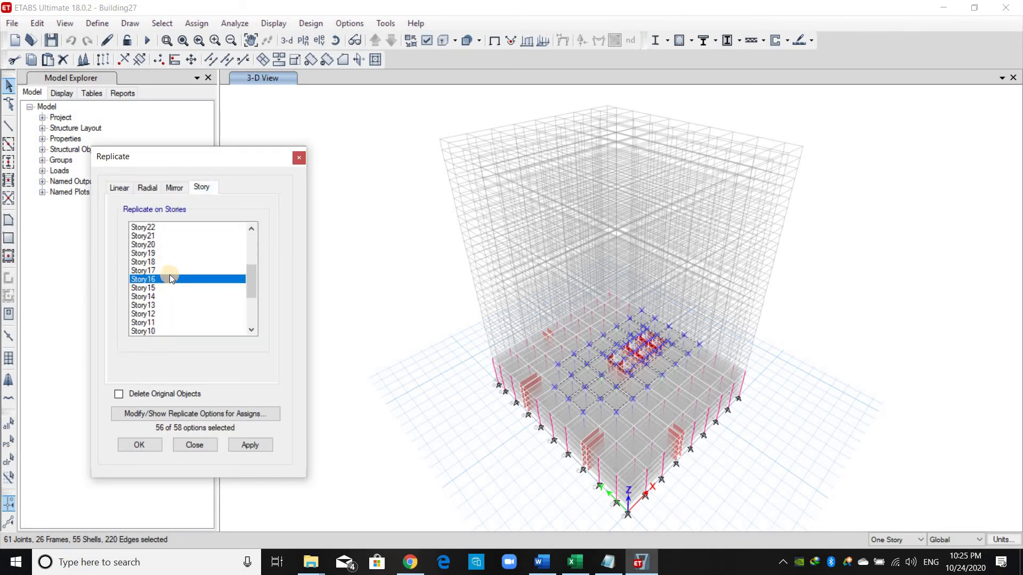
scroll(169, 291, down, 1)
drag(172, 271, 264, 394)
click(252, 446)
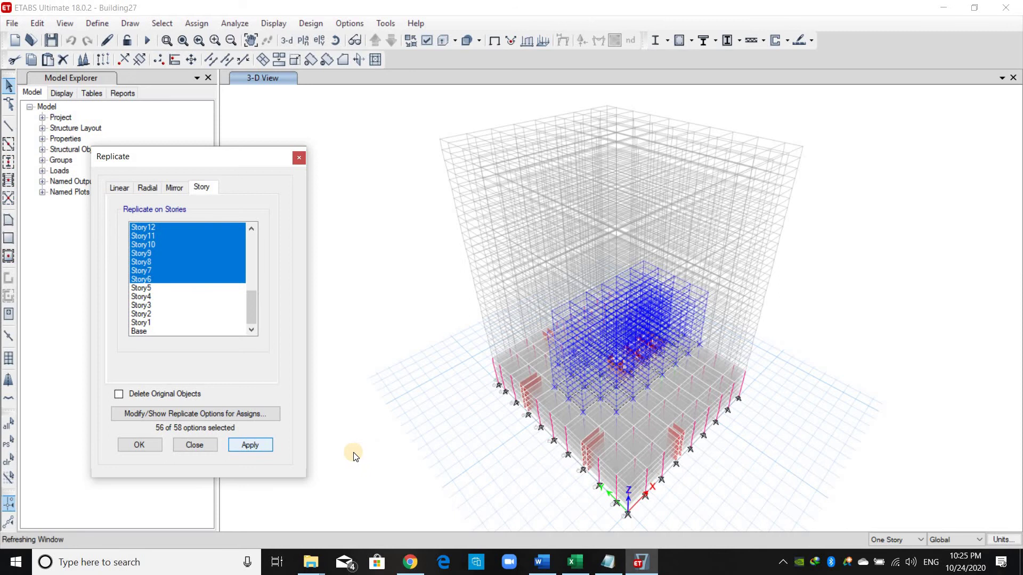
click(178, 455)
click(144, 446)
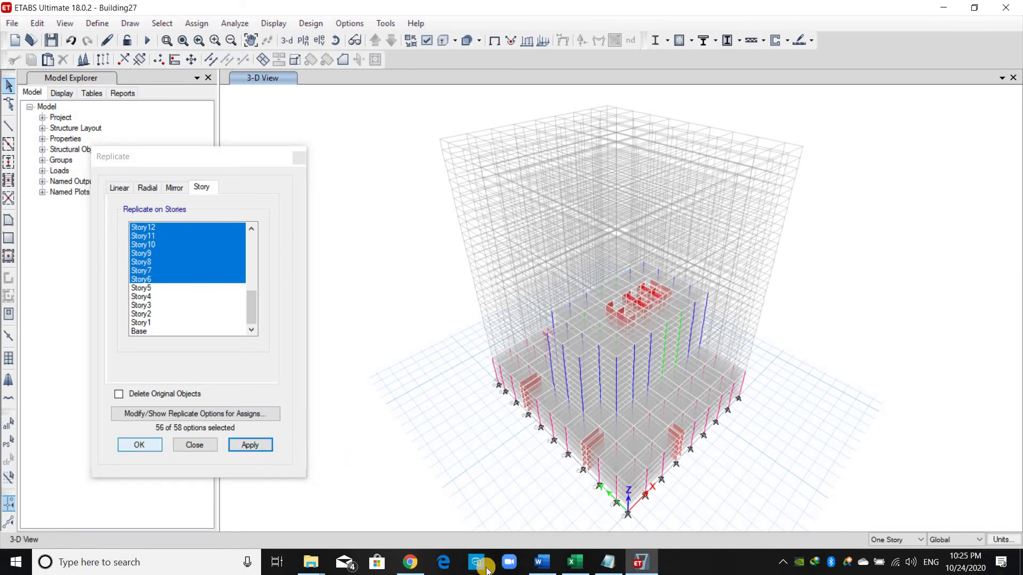
Check the 'Story 15 to 19' plan caption in the Word report, then return to ETABS
key(alt+Tab)
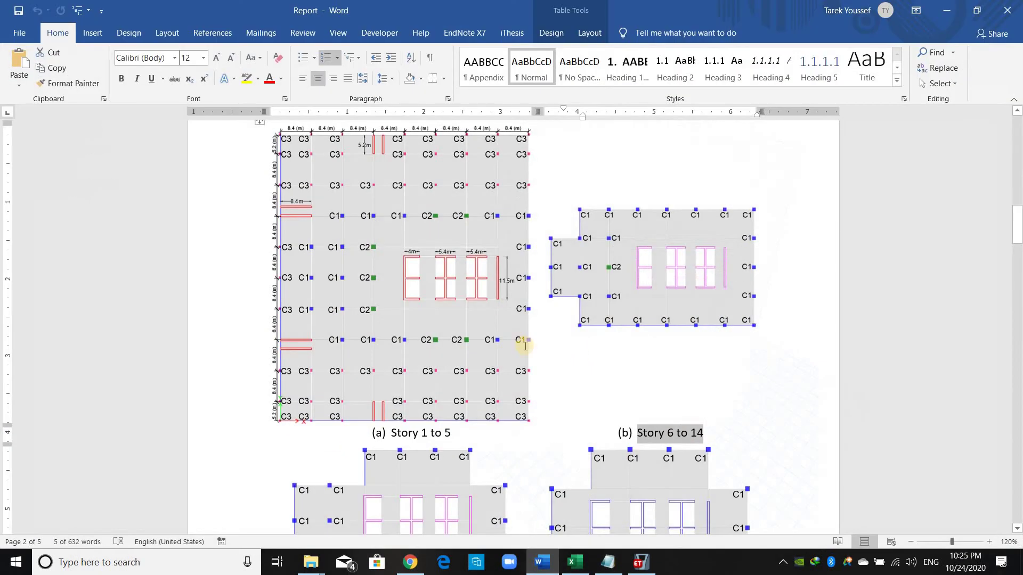
scroll(440, 429, down, 4)
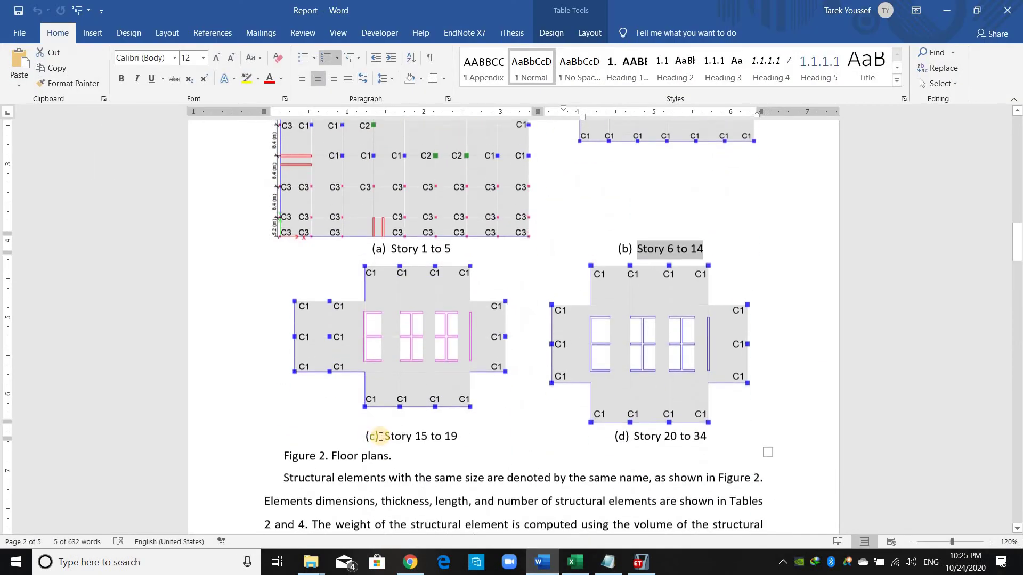
triple_click(451, 430)
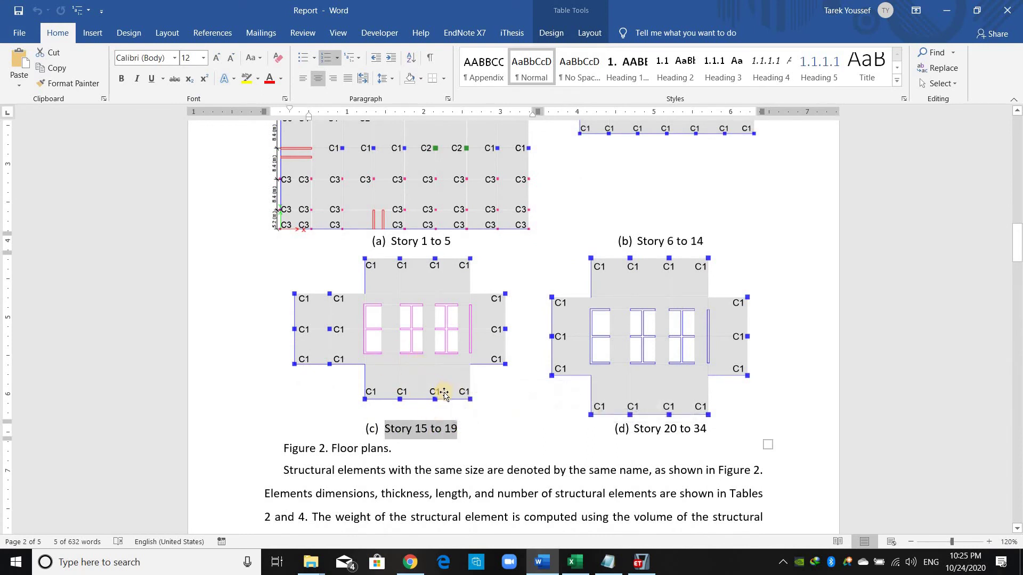
scroll(442, 393, up, 2)
click(641, 562)
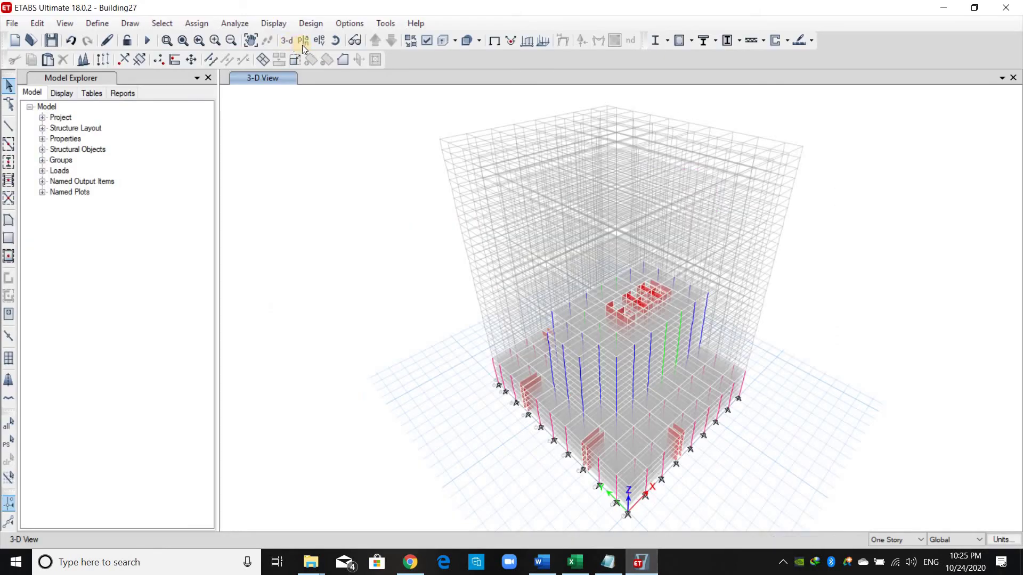
Display the Story14 plan showing the replicated core layout
click(302, 45)
scroll(461, 336, up, 1)
scroll(446, 354, down, 2)
click(446, 356)
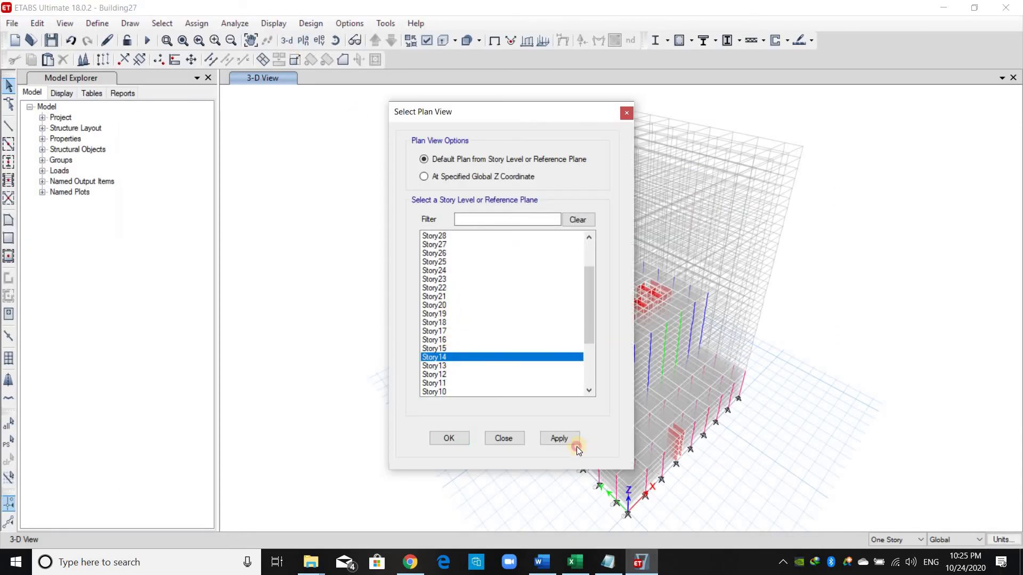
click(513, 438)
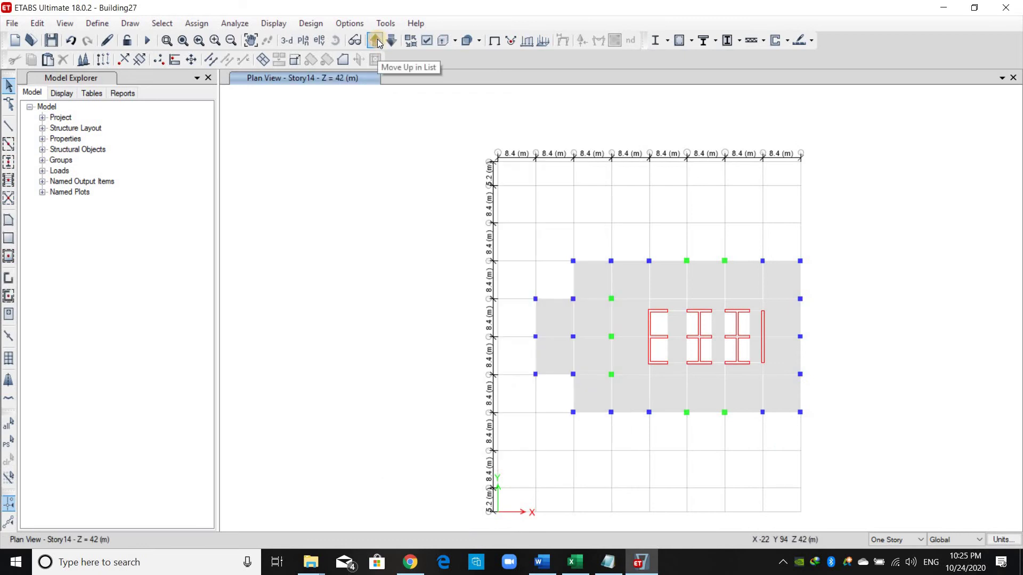
click(376, 41)
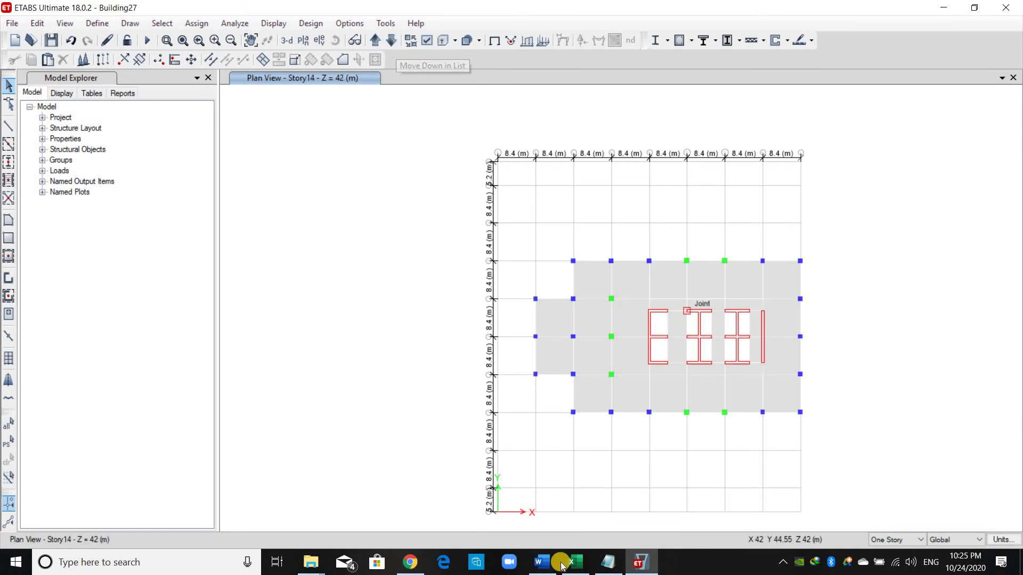
Bring the Word report's Story 6 to 14 floor plan into view
click(545, 570)
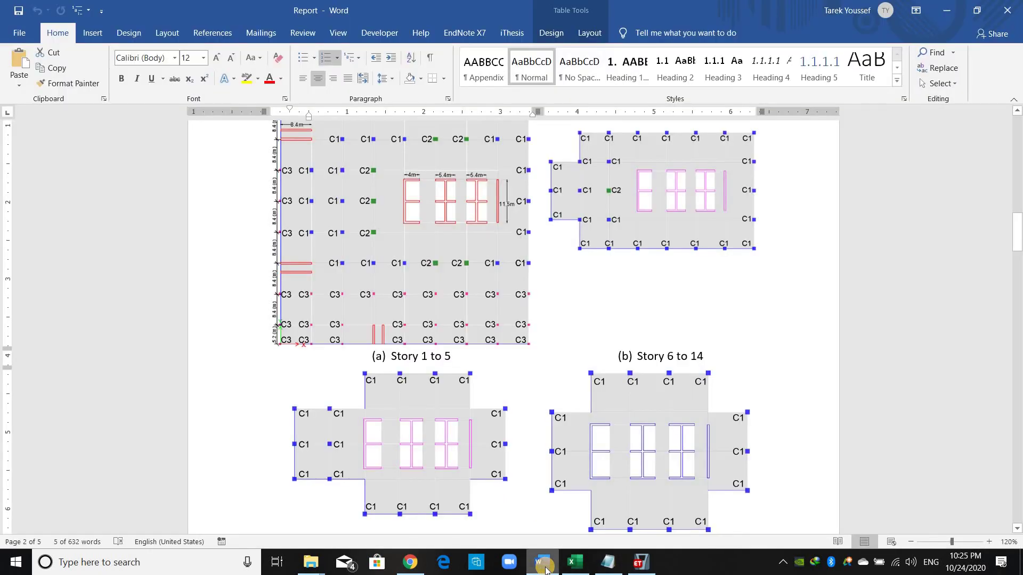
key(alt+Tab)
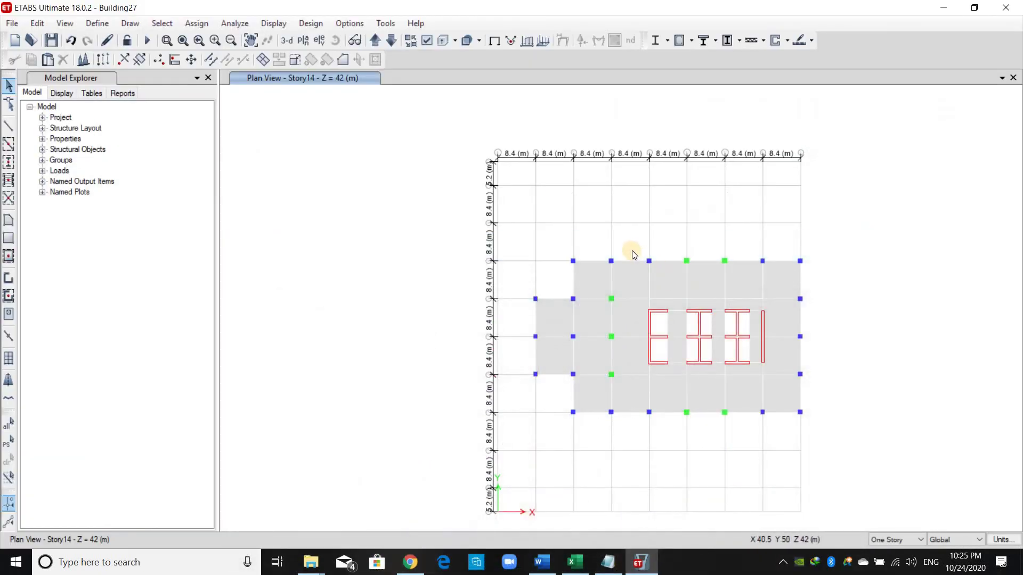
click(544, 565)
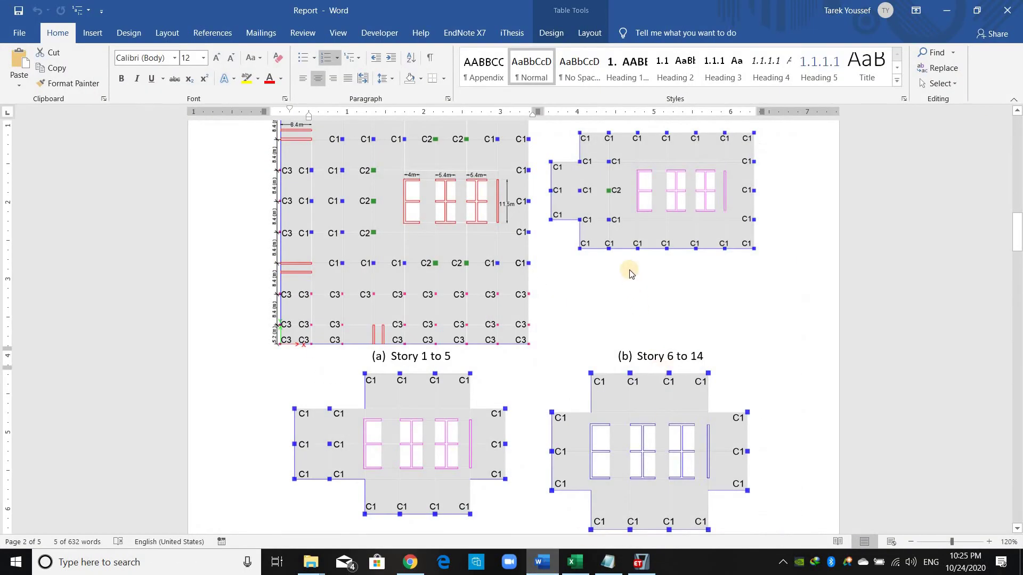
Select the Story14 core walls, interior bays and left-bay objects in the ETABS plan
key(alt+Tab)
drag(633, 246, 776, 447)
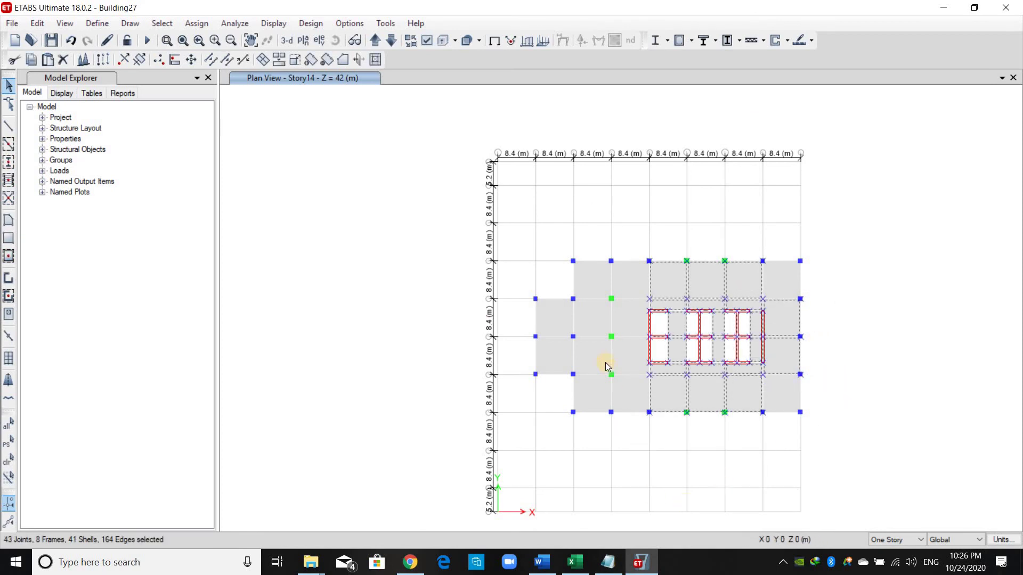
drag(680, 384, 679, 384)
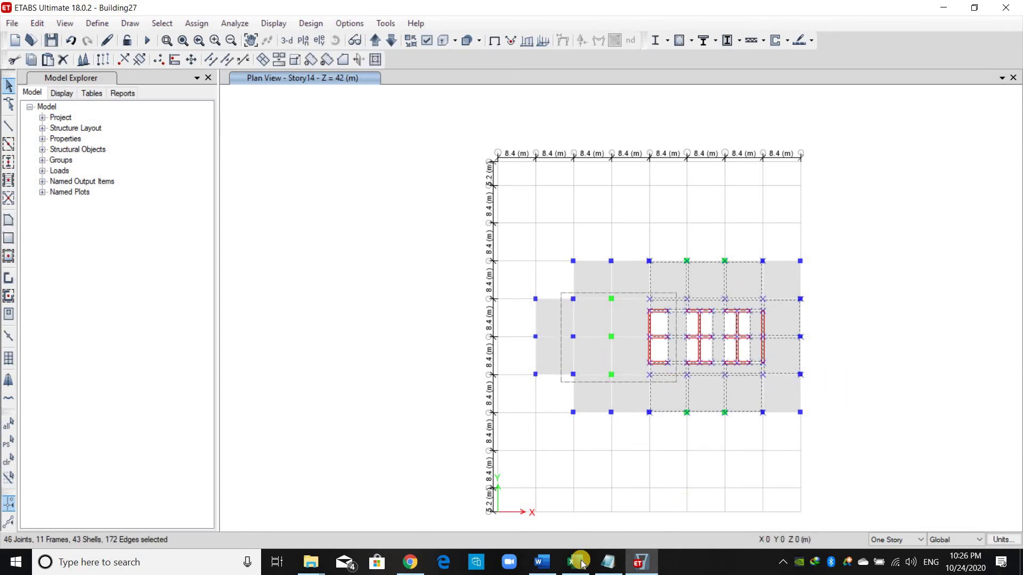
click(542, 562)
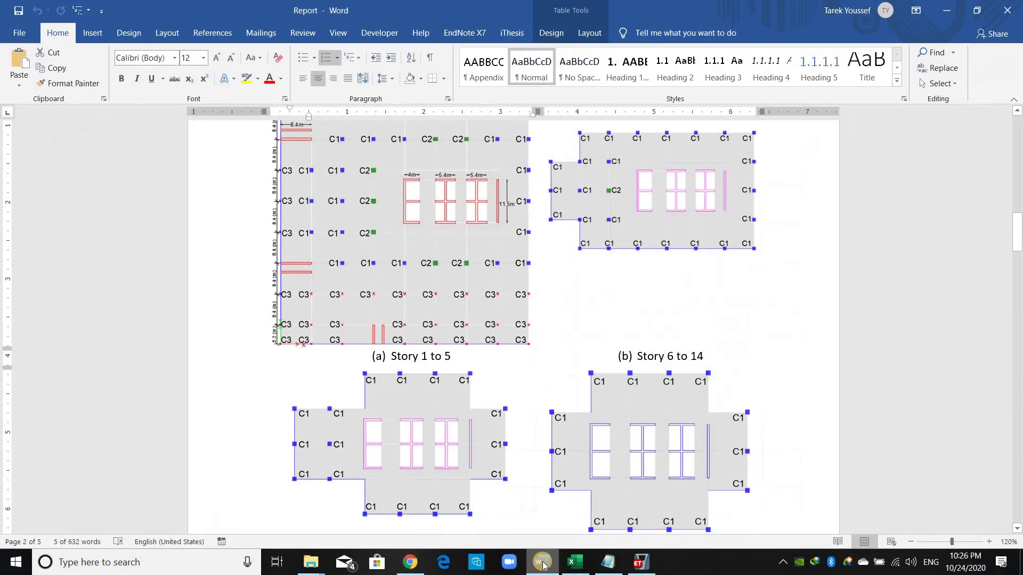
click(542, 564)
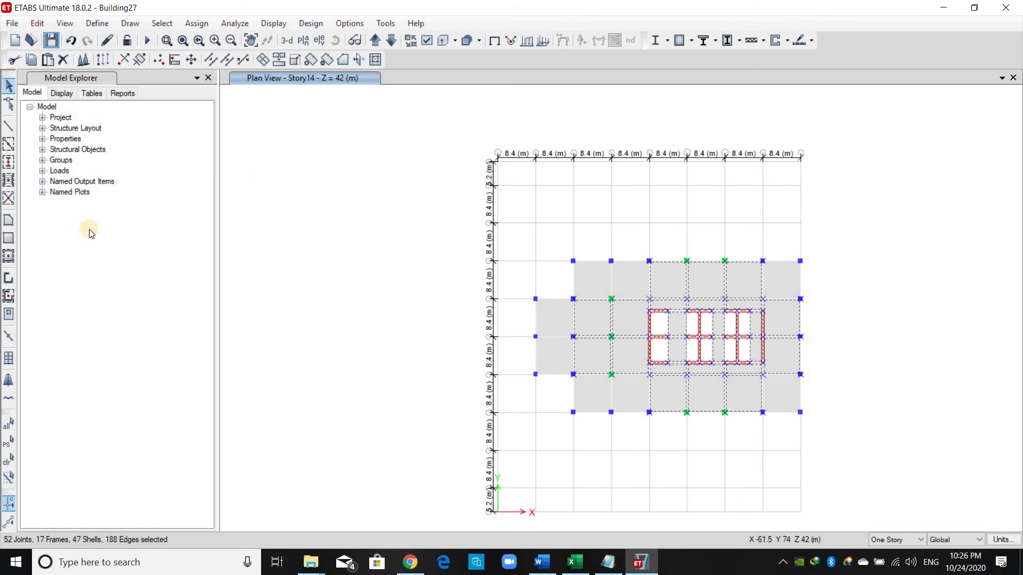
Replicate the selected Story14 layout onto Story15 through Story19 with Edit > Replicate
key(alt+e)
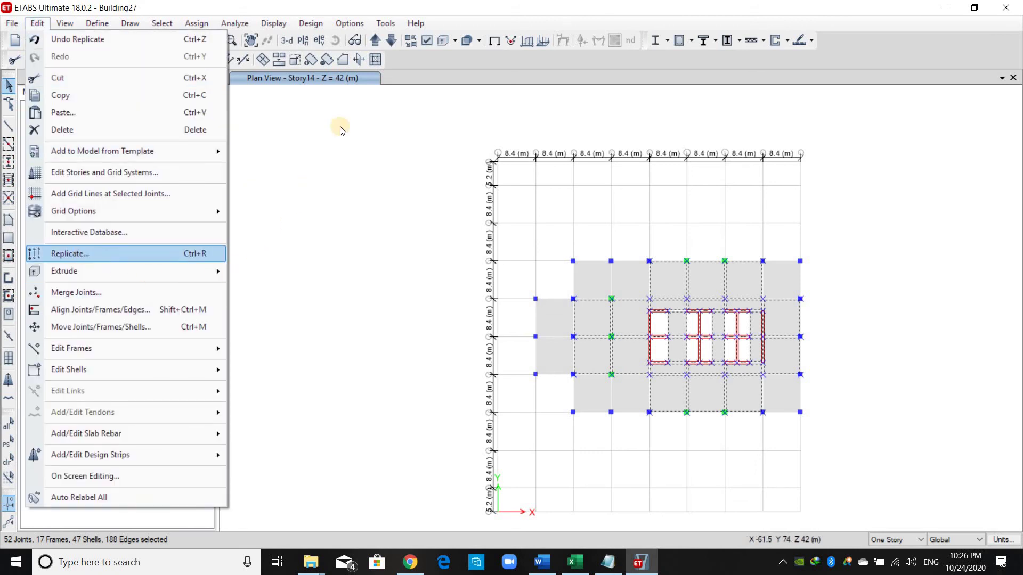
key(Return)
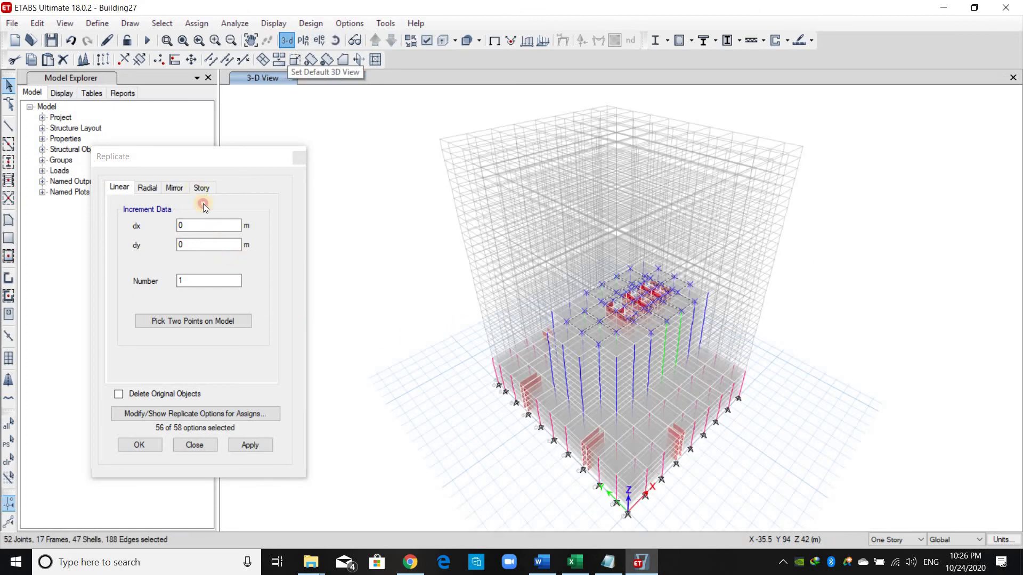
click(201, 187)
scroll(153, 281, down, 5)
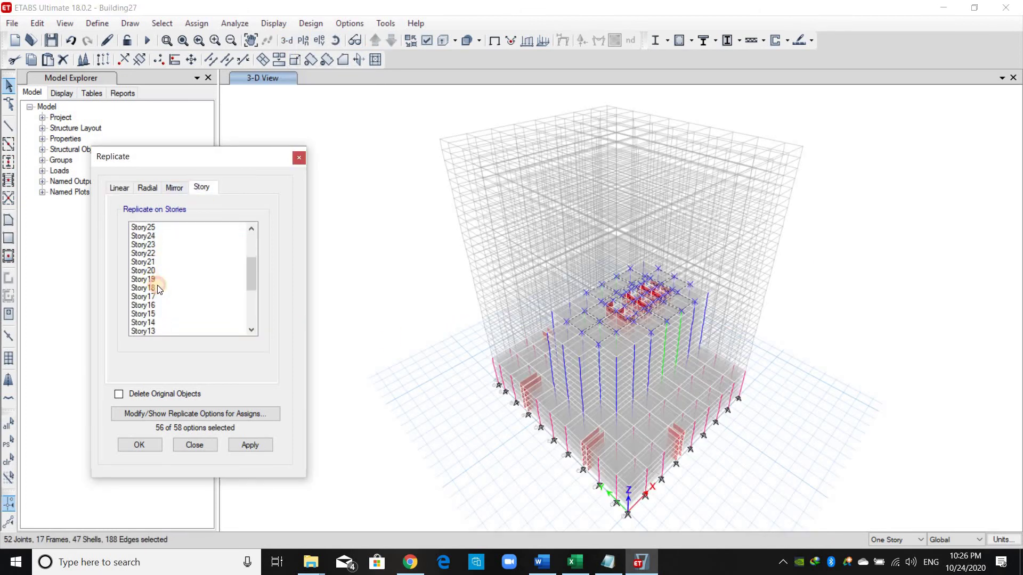
drag(158, 286, 168, 315)
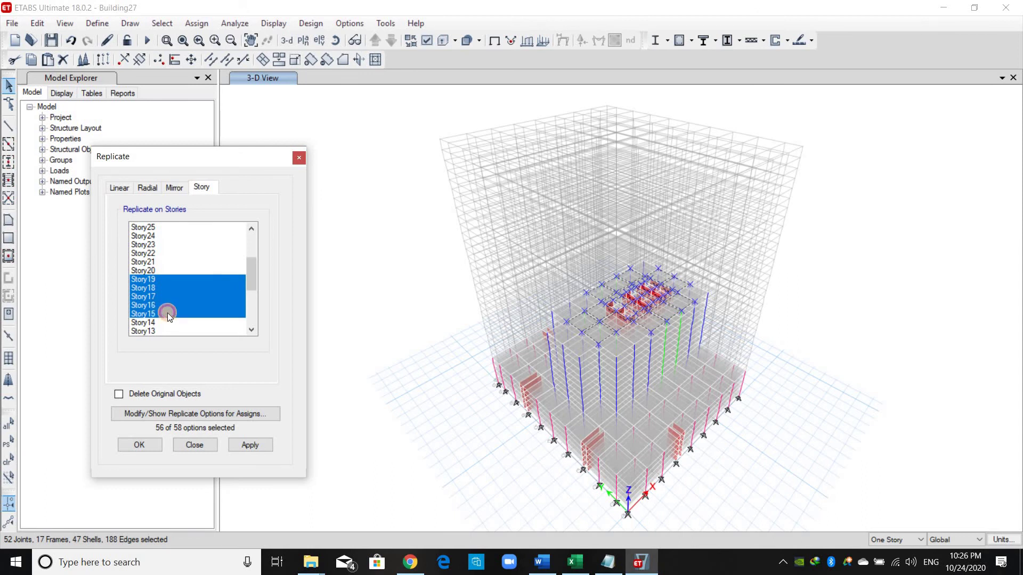
click(260, 445)
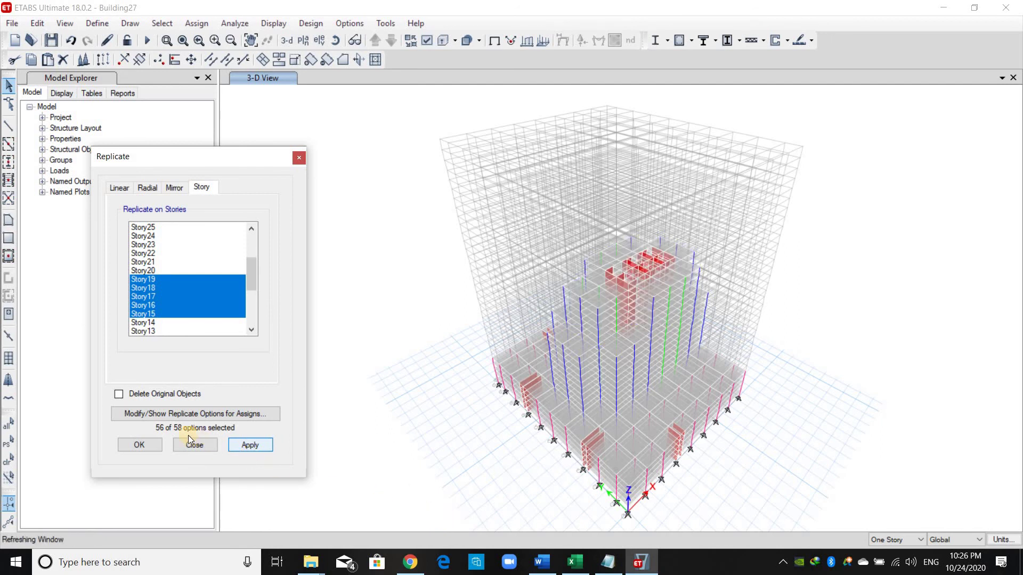
click(147, 445)
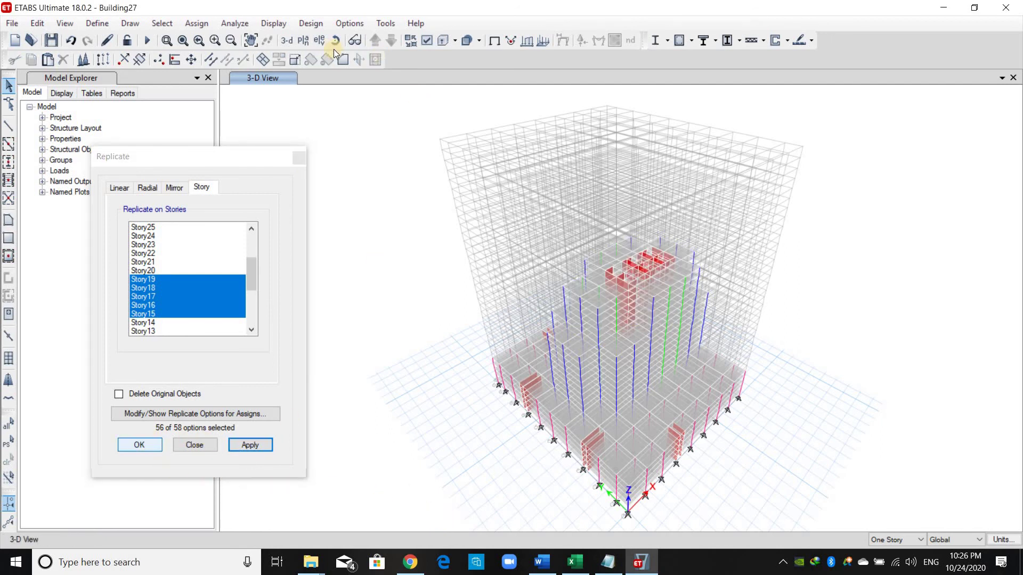
Switch the ETABS plan view to the Story20 level
click(303, 40)
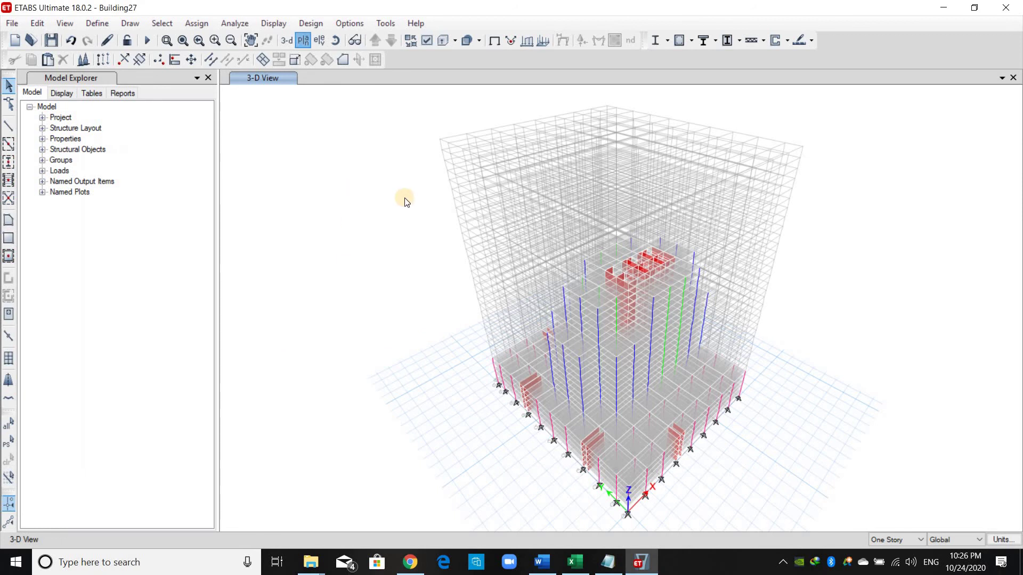
scroll(450, 293, down, 2)
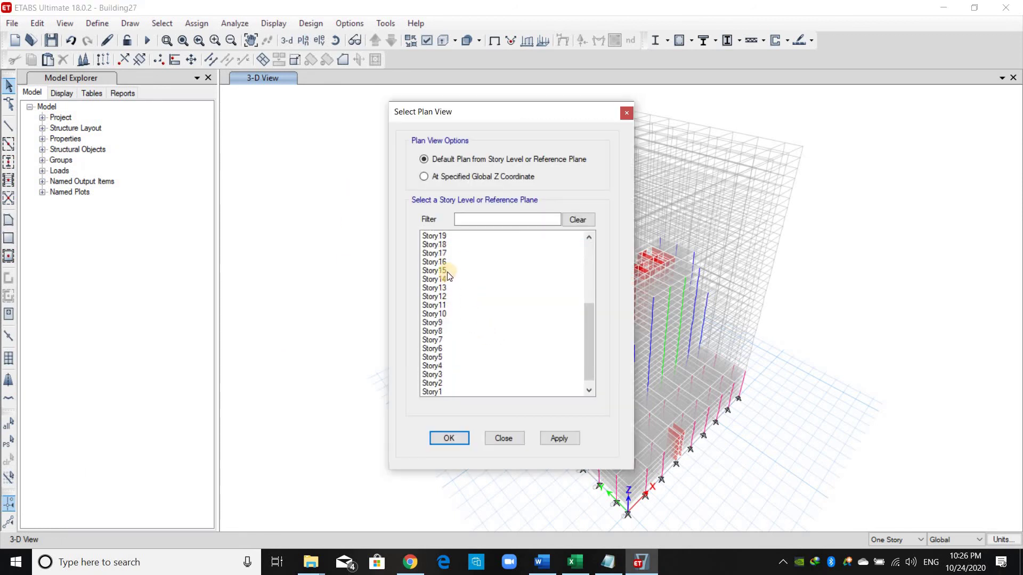
scroll(501, 336, up, 1)
click(554, 437)
click(508, 438)
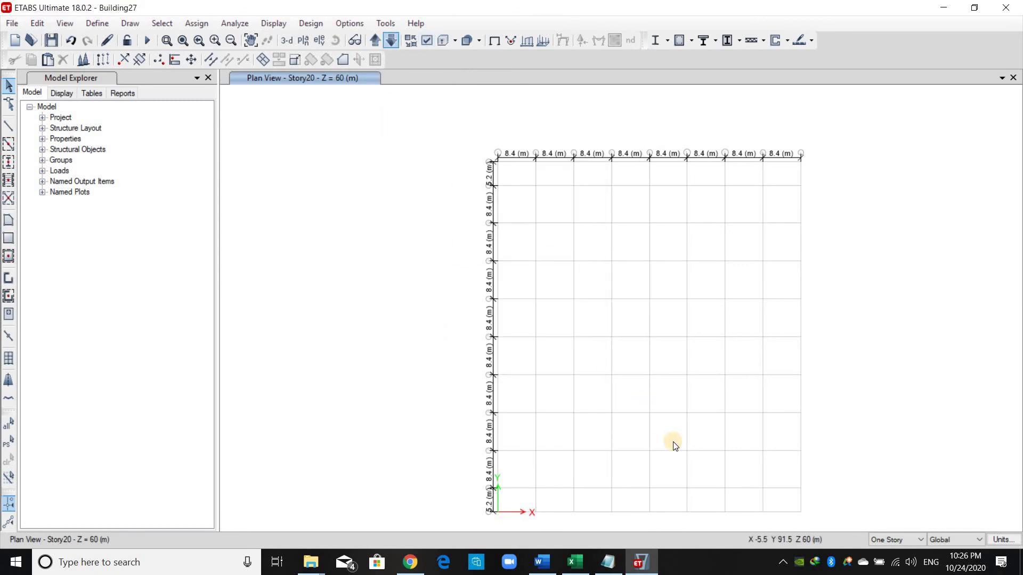
Check the Word report's Story 20 to 34 floor plan caption, then return to ETABS
click(541, 562)
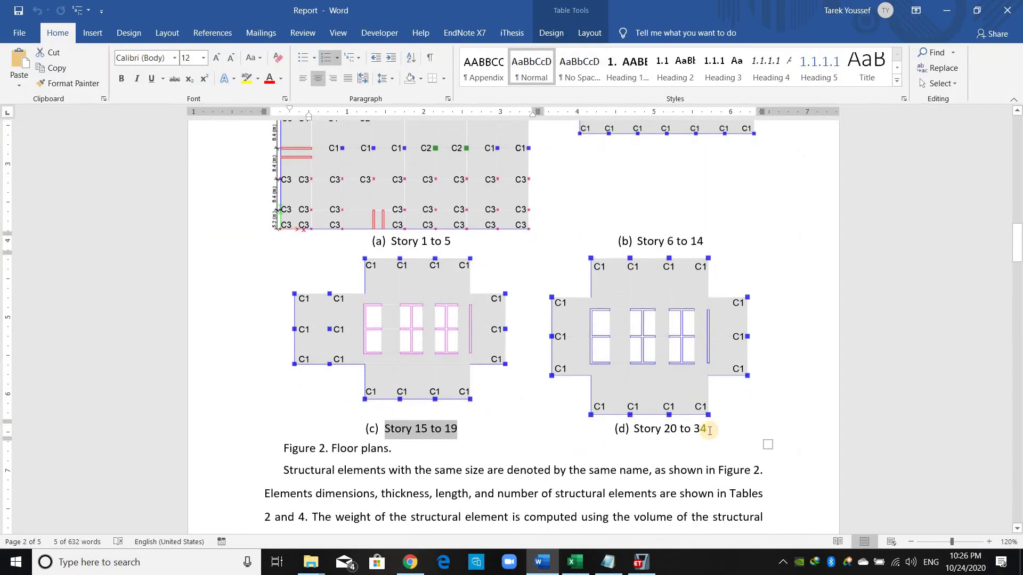
click(710, 431)
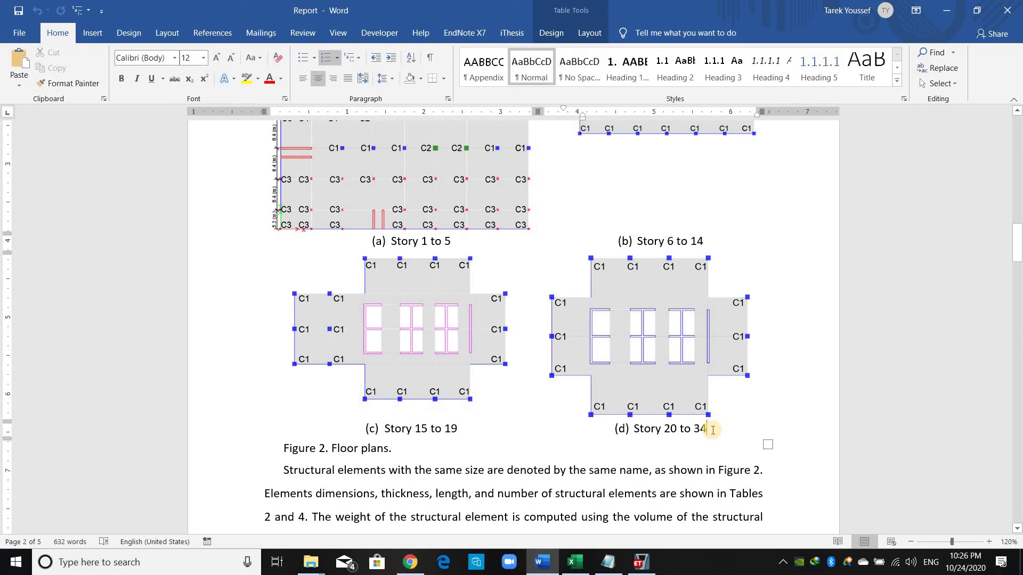
double_click(701, 429)
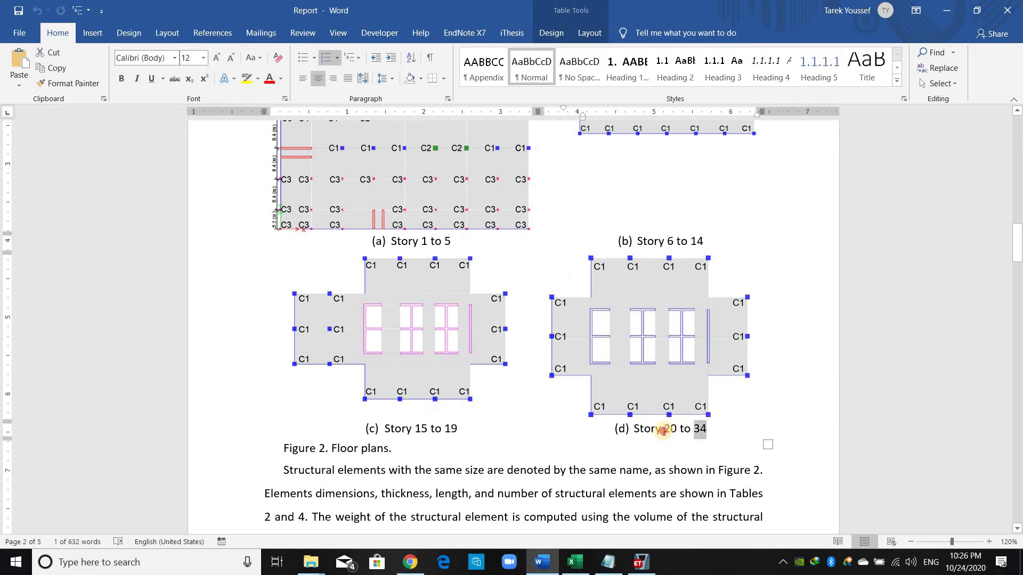
click(664, 429)
click(714, 432)
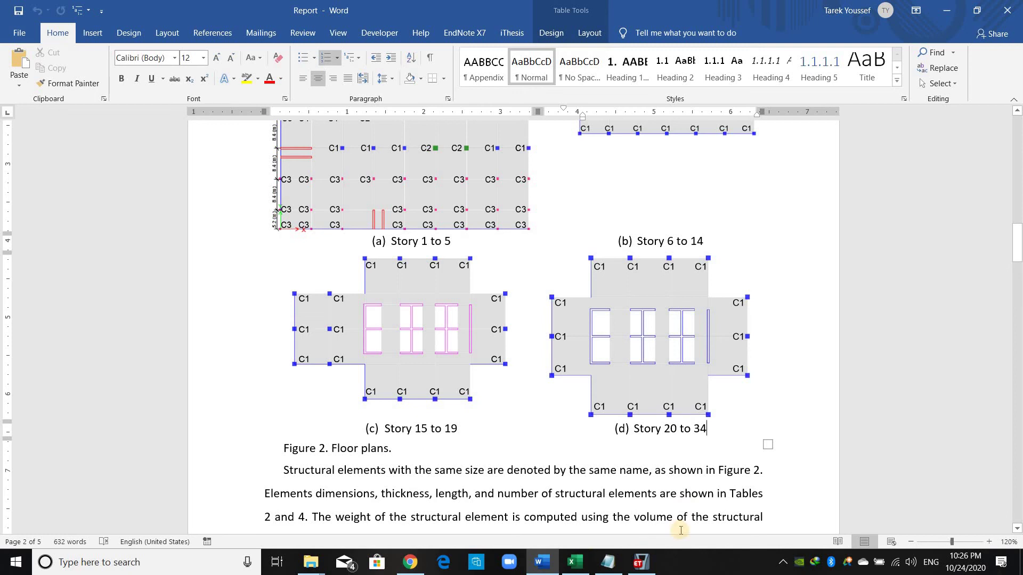
click(641, 562)
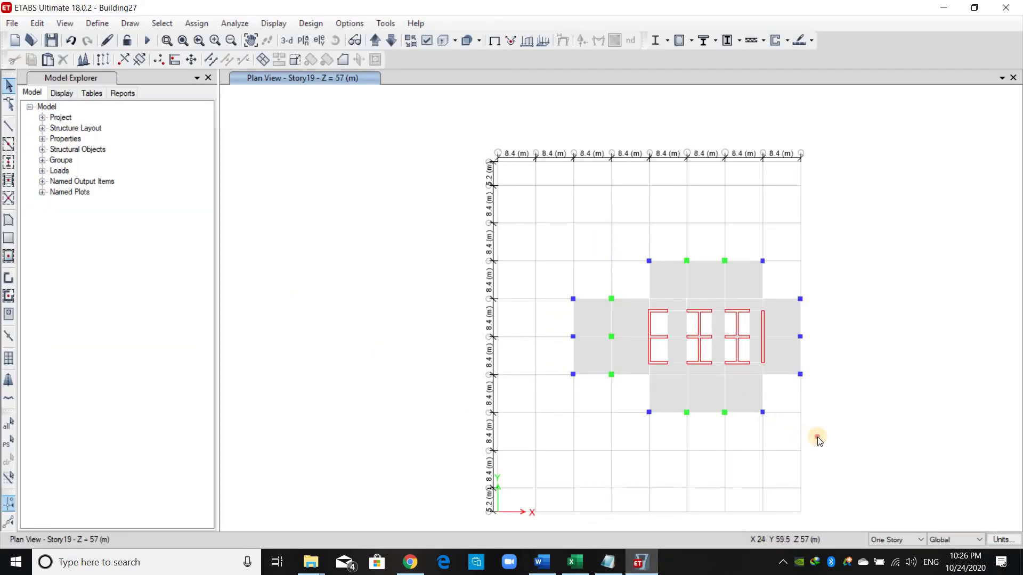
Window-select all objects on the Story19 floor plan
drag(817, 436, 833, 437)
drag(832, 437, 832, 437)
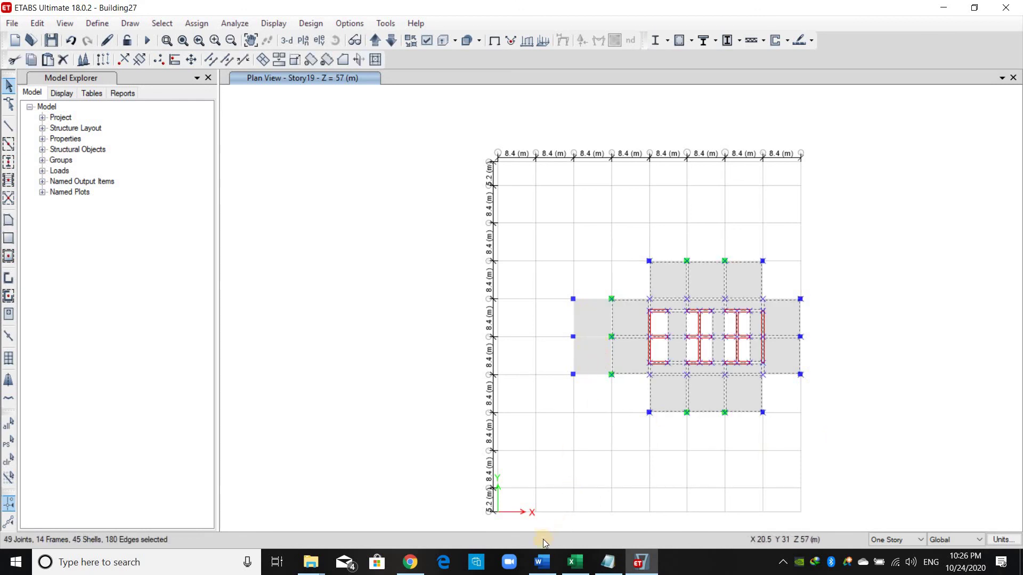
click(539, 568)
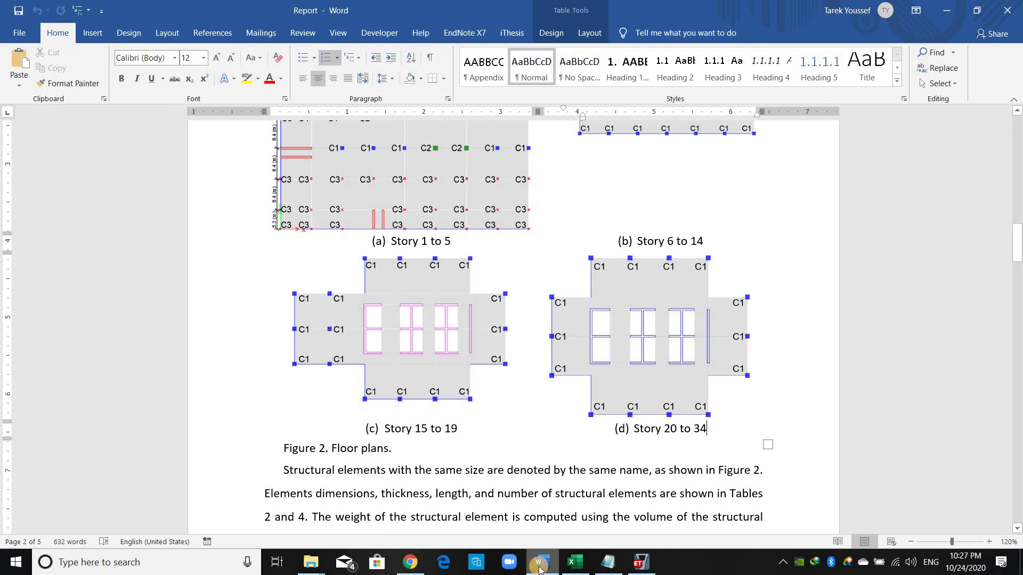
click(539, 568)
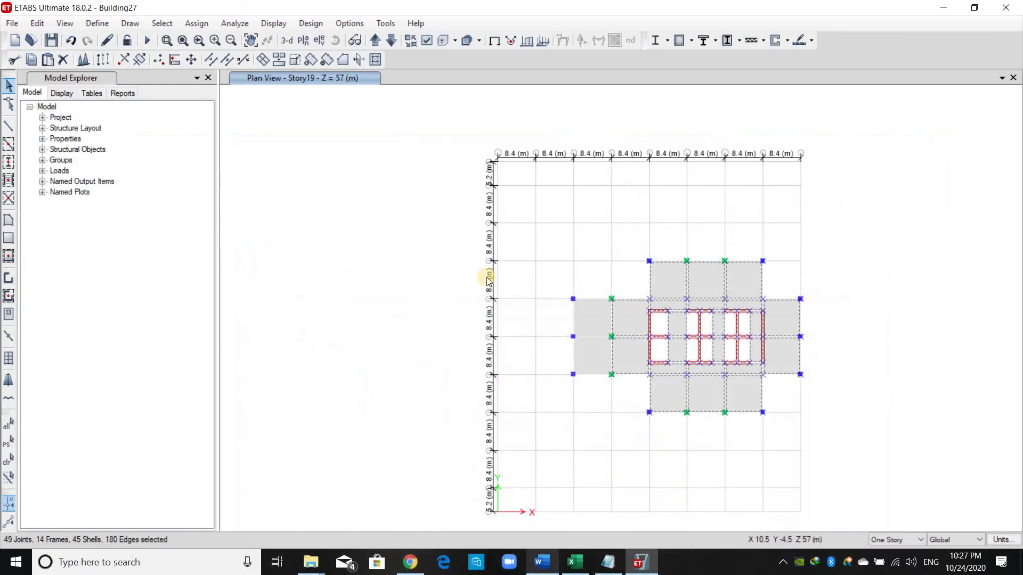
Replicate the selected Story19 layout onto Story20 through Story34 with Edit > Replicate
click(36, 23)
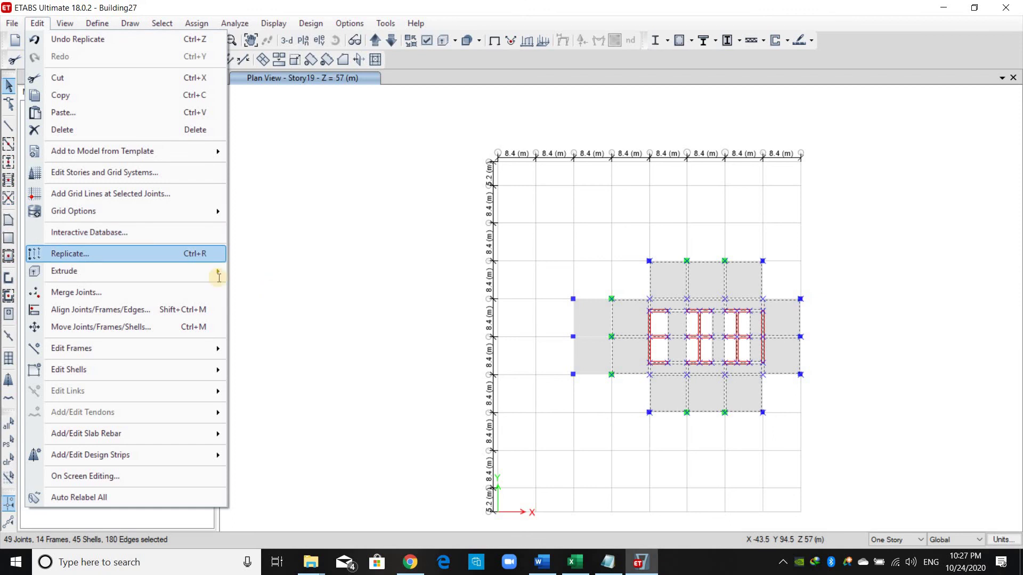
click(212, 254)
click(201, 187)
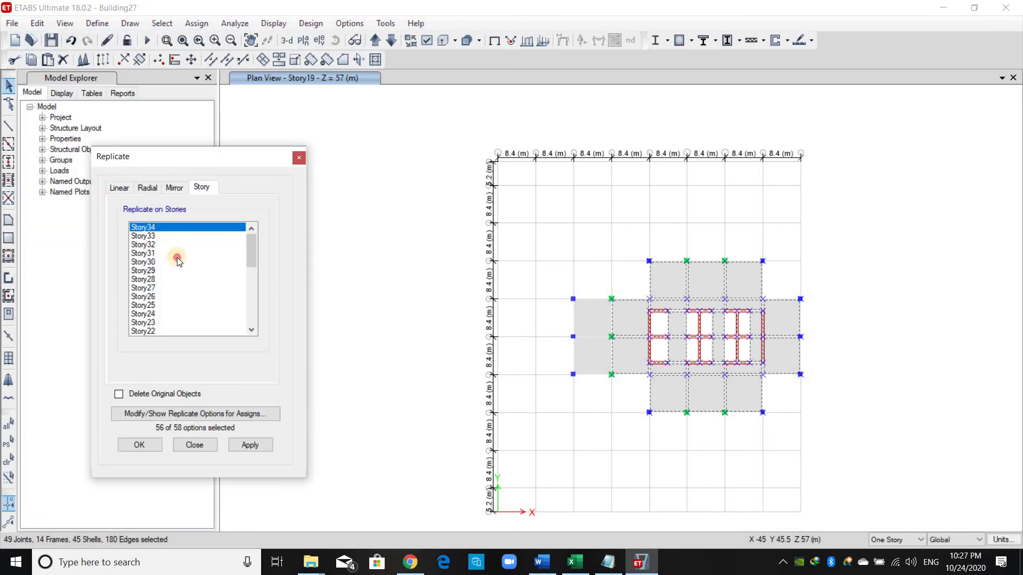
drag(178, 260, 193, 296)
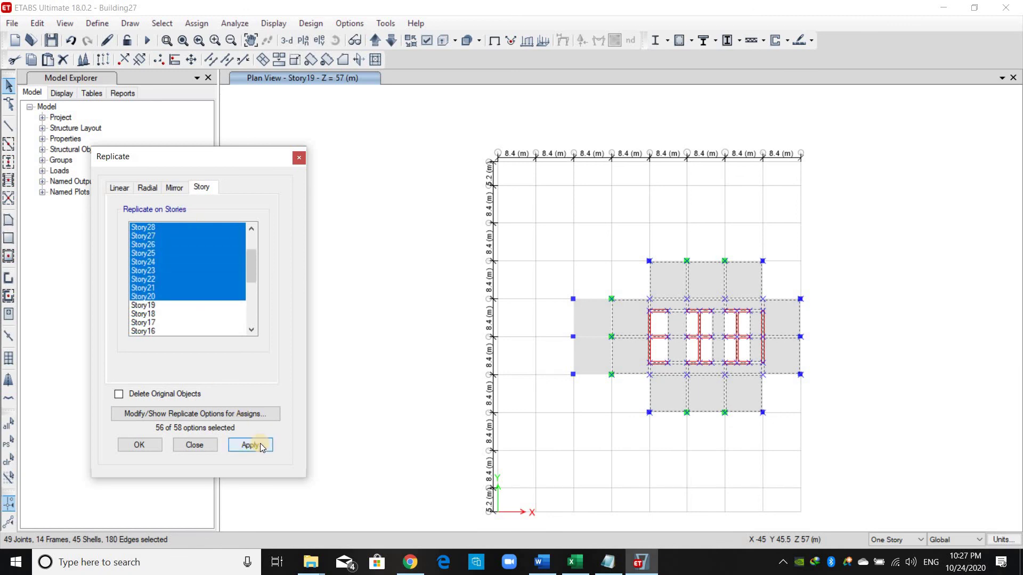
click(263, 448)
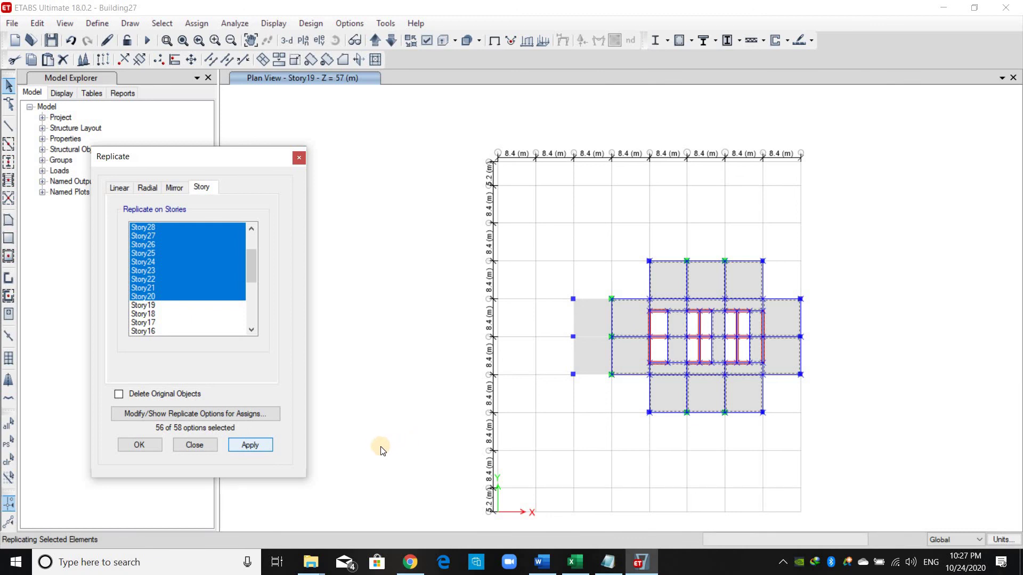
click(140, 446)
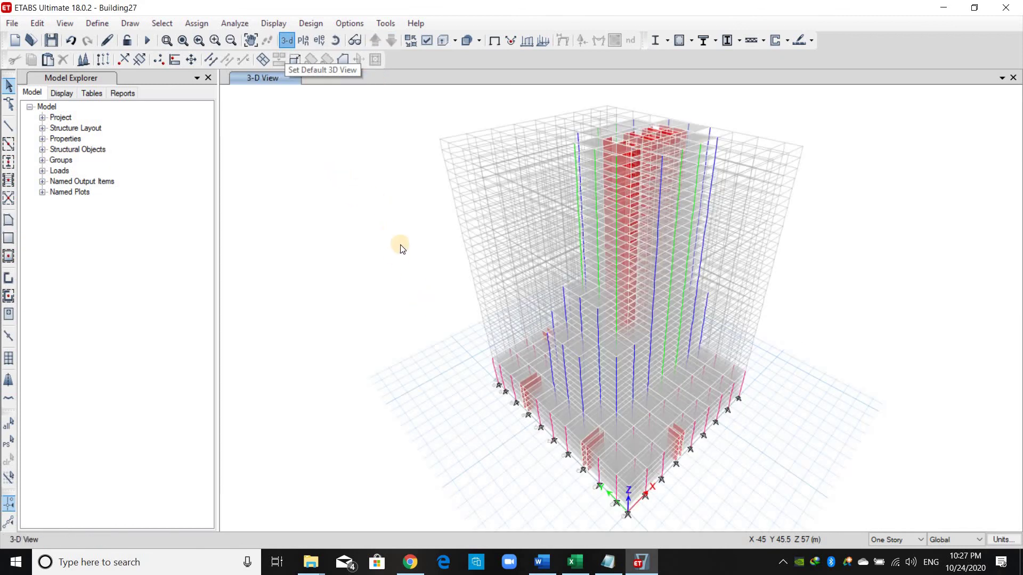
Hide grid system G1 through Set Grid System Visibility so the 3D view shows no grid lines
right_click(372, 195)
click(437, 251)
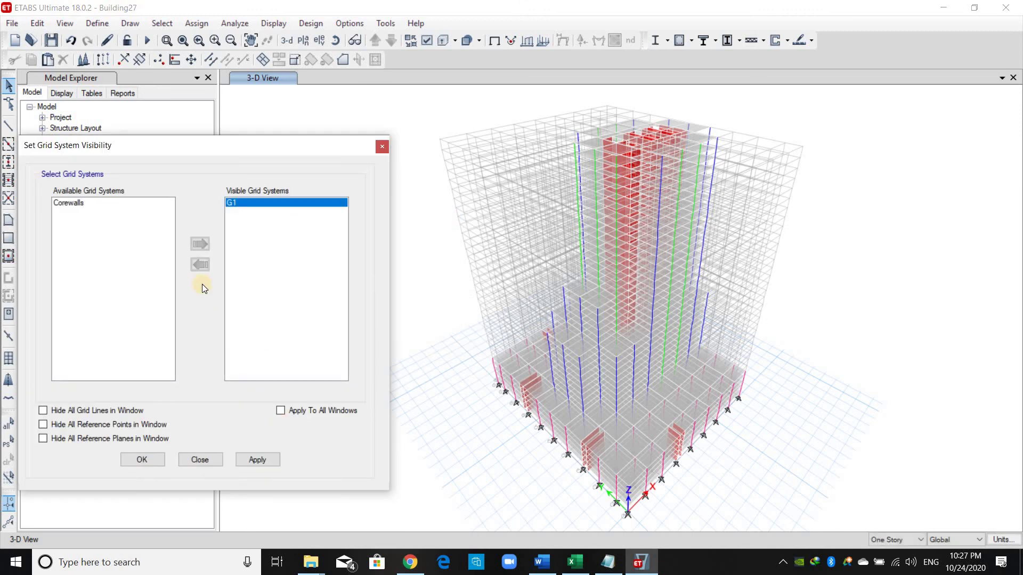
click(263, 459)
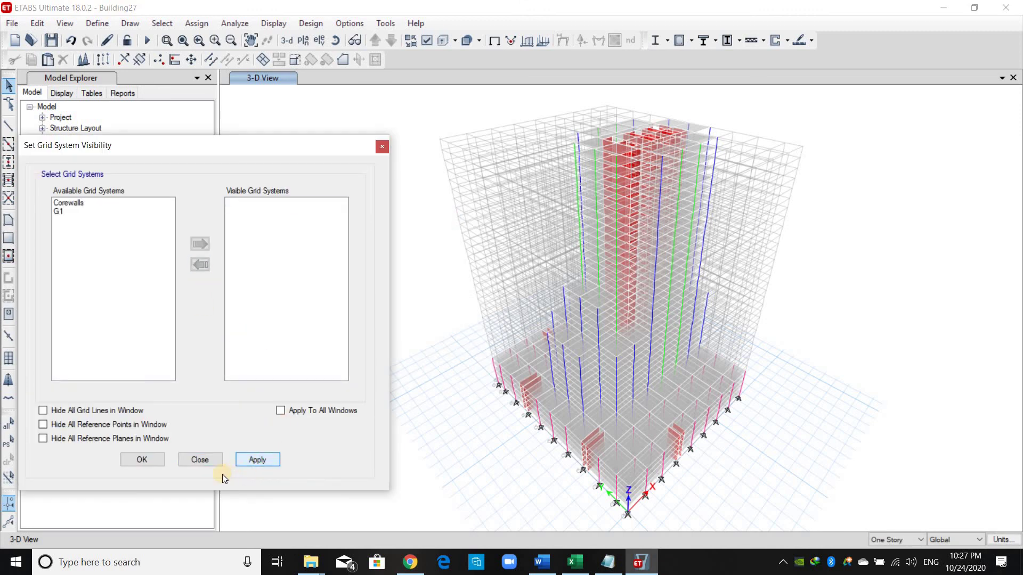
click(216, 461)
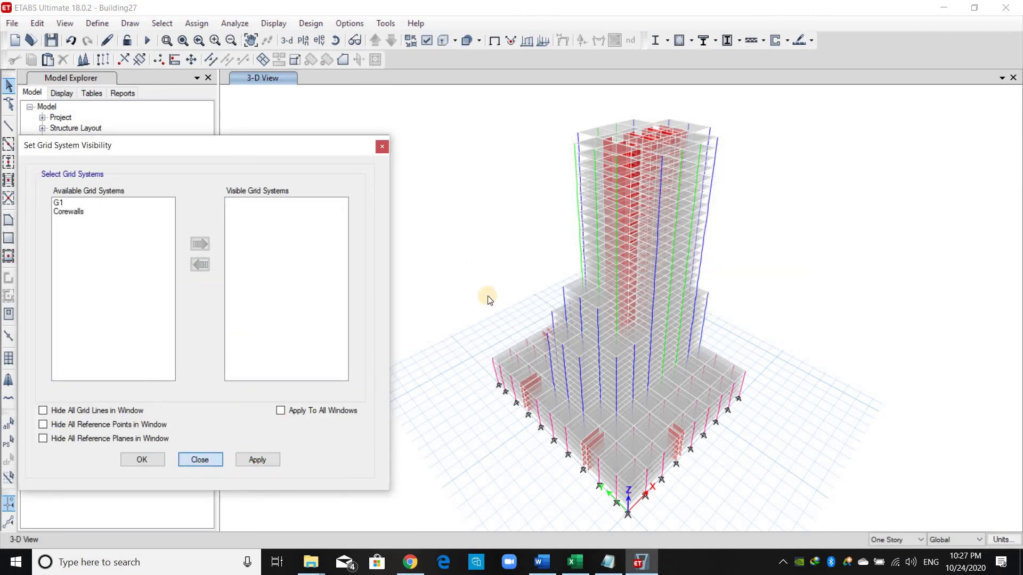